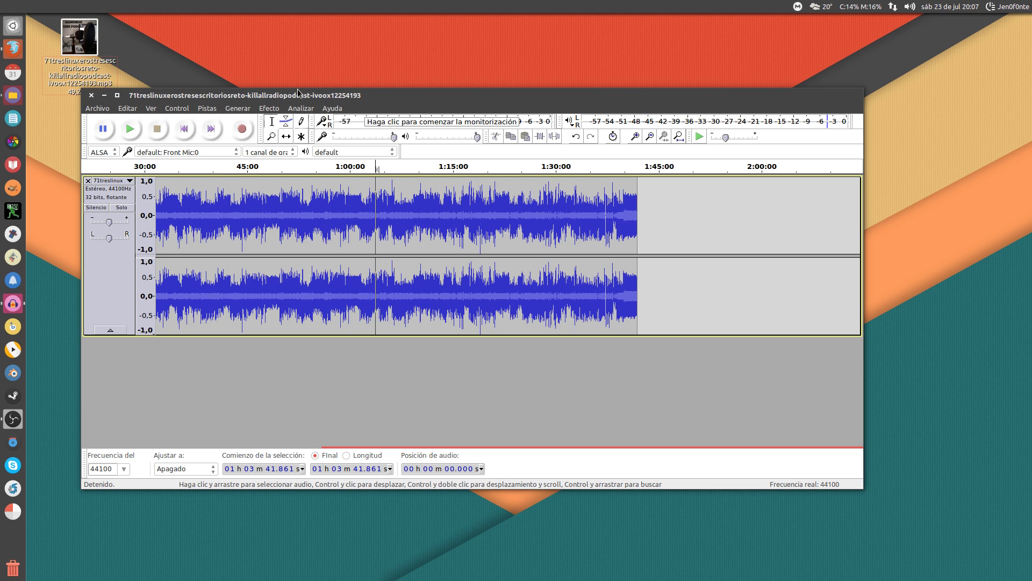
Switch to Firefox, review the Podcast Linux tweet thread about removing clicks in Audacity, and return to the audio project
click(10, 47)
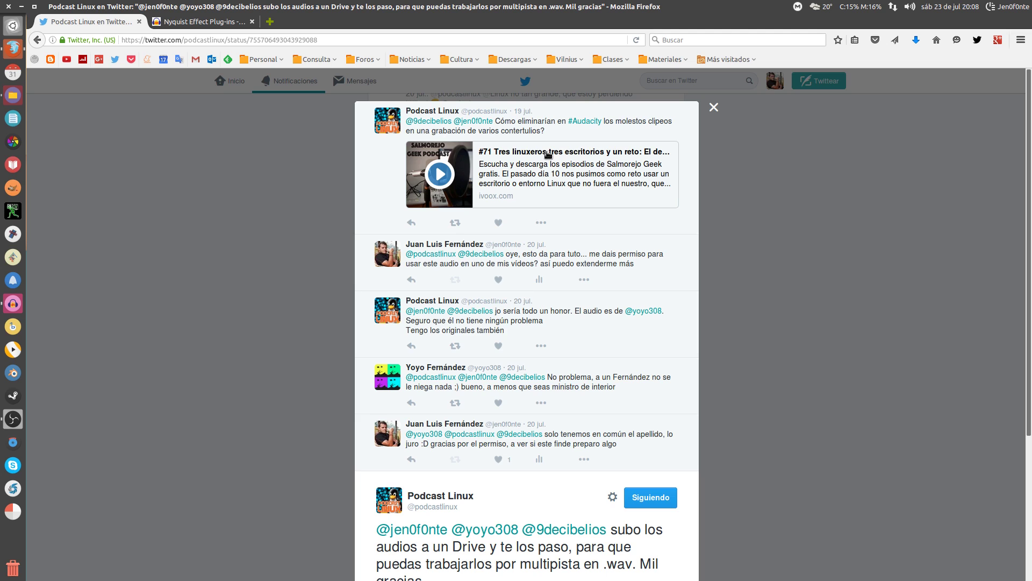
scroll(559, 193, down, 2)
scroll(572, 237, up, 2)
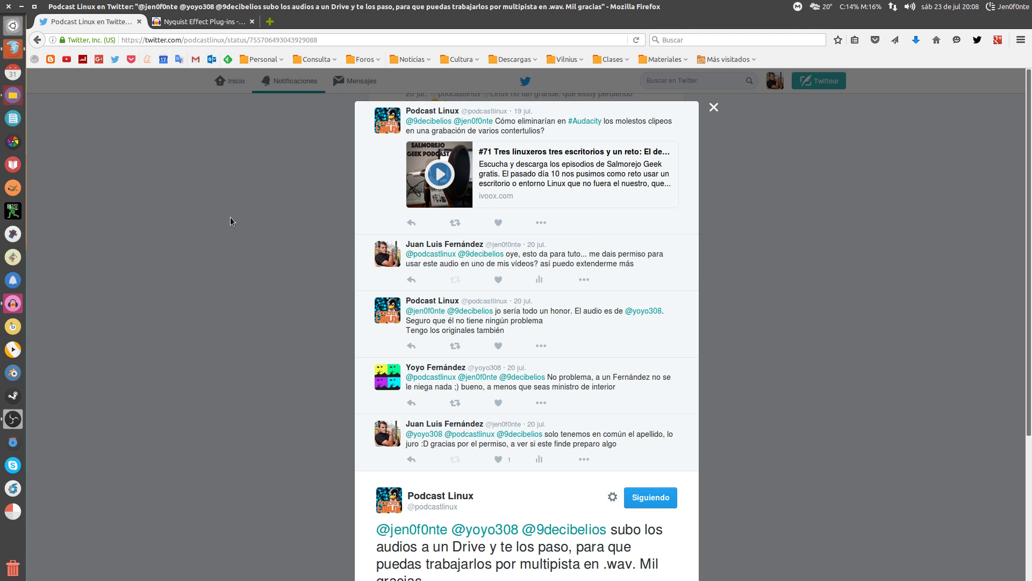
click(21, 6)
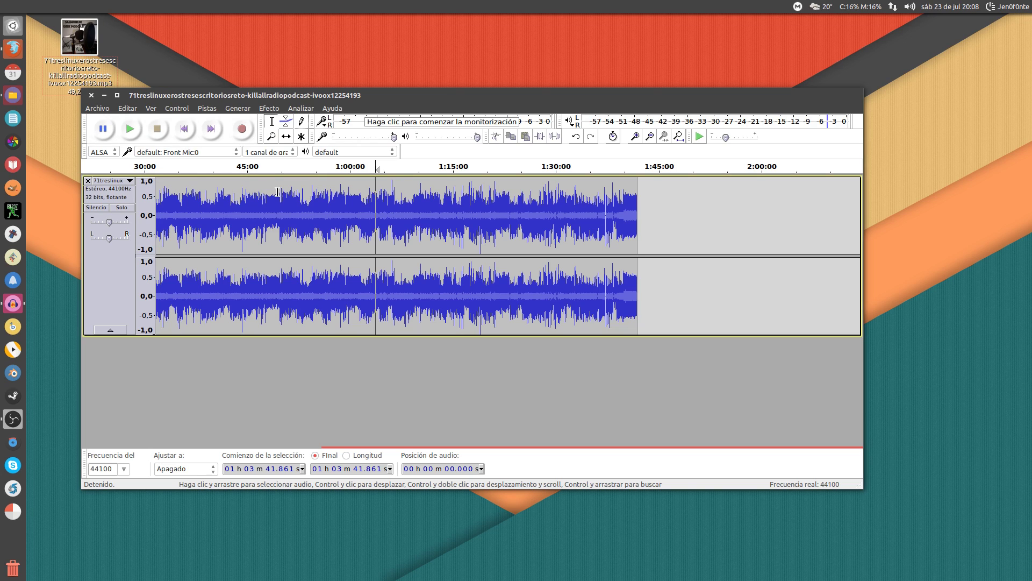
Locate the voice peak just after 1:06:12 in the podcast track and play the audio briefly from 1:06:12.368
click(391, 189)
scroll(394, 229, up, 2)
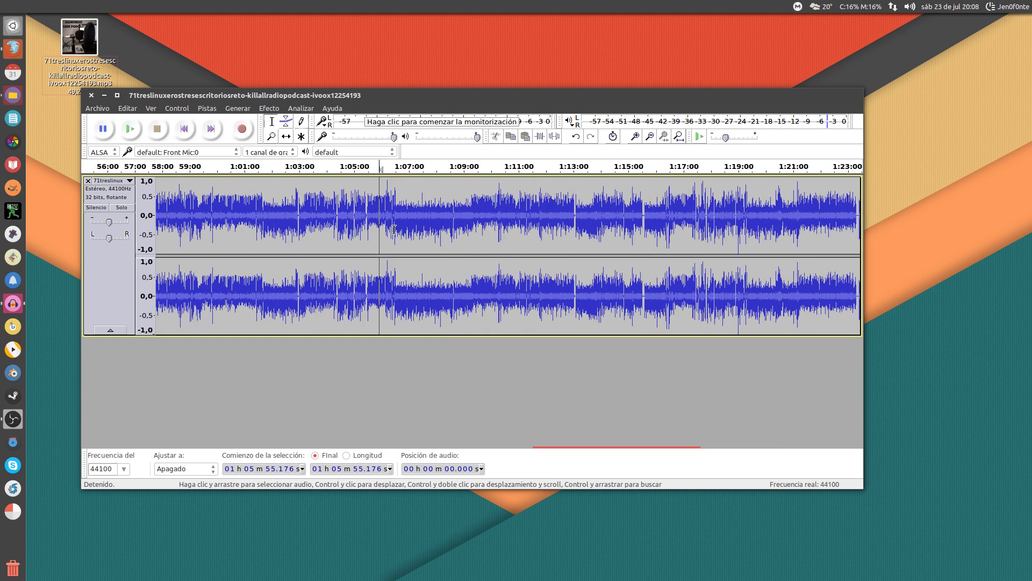
scroll(394, 230, up, 1)
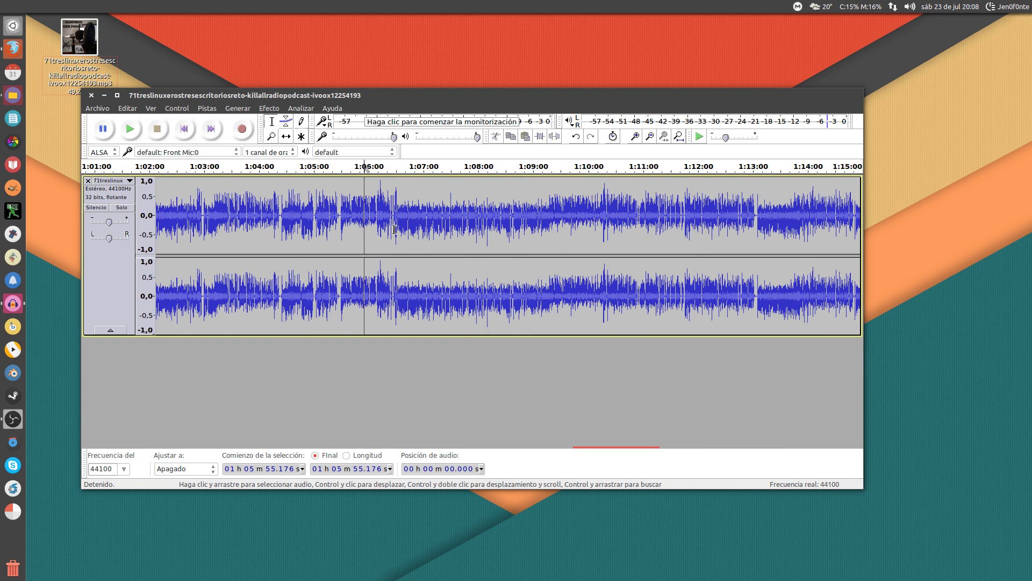
scroll(400, 200, down, 3)
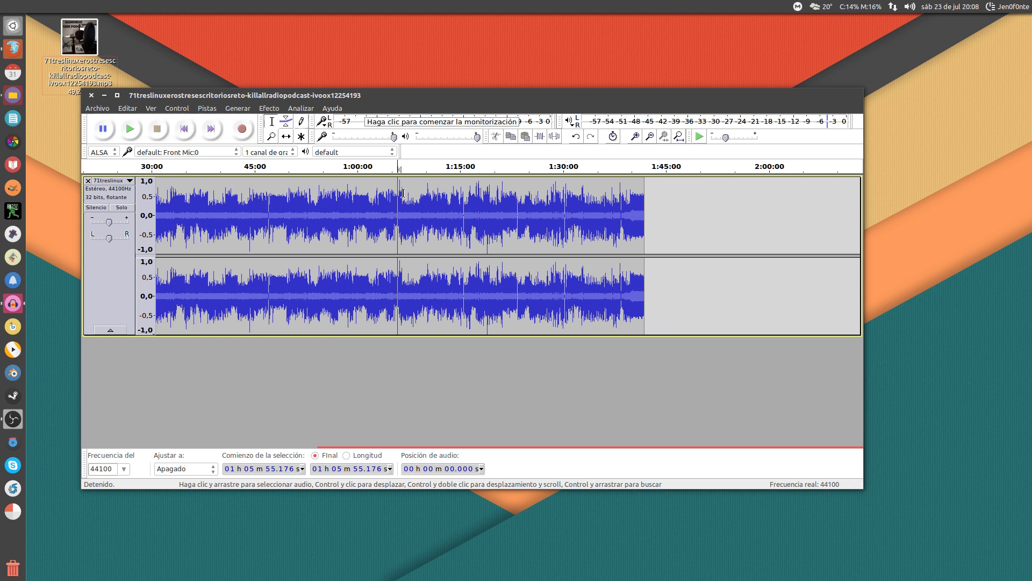
scroll(402, 193, up, 4)
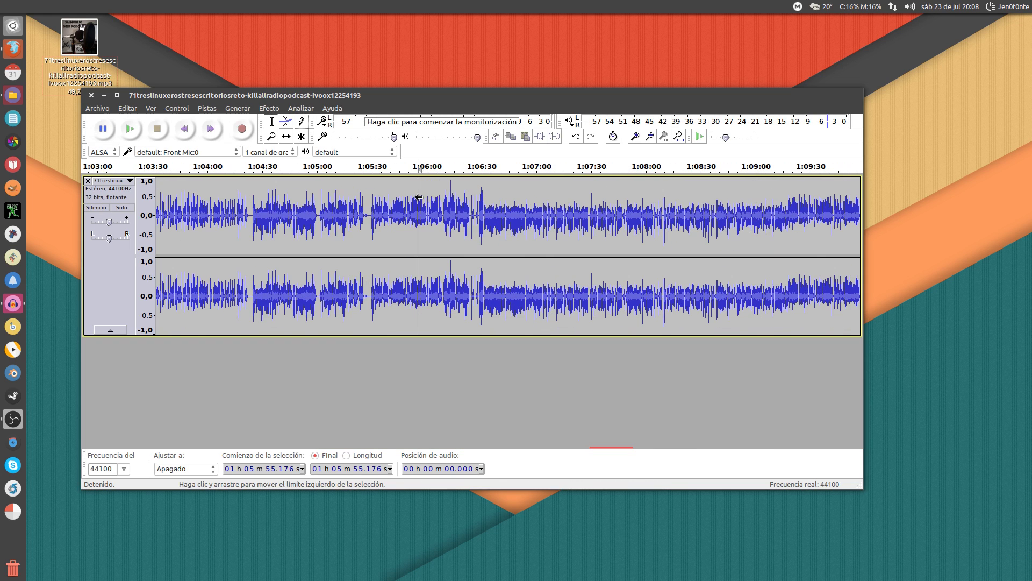
click(450, 190)
scroll(451, 233, up, 2)
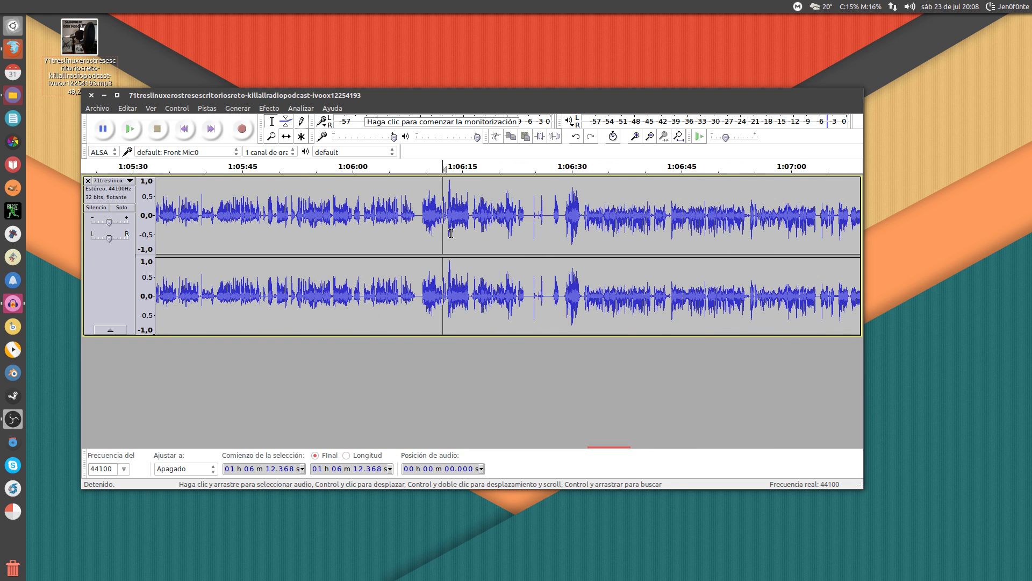
scroll(451, 233, up, 1)
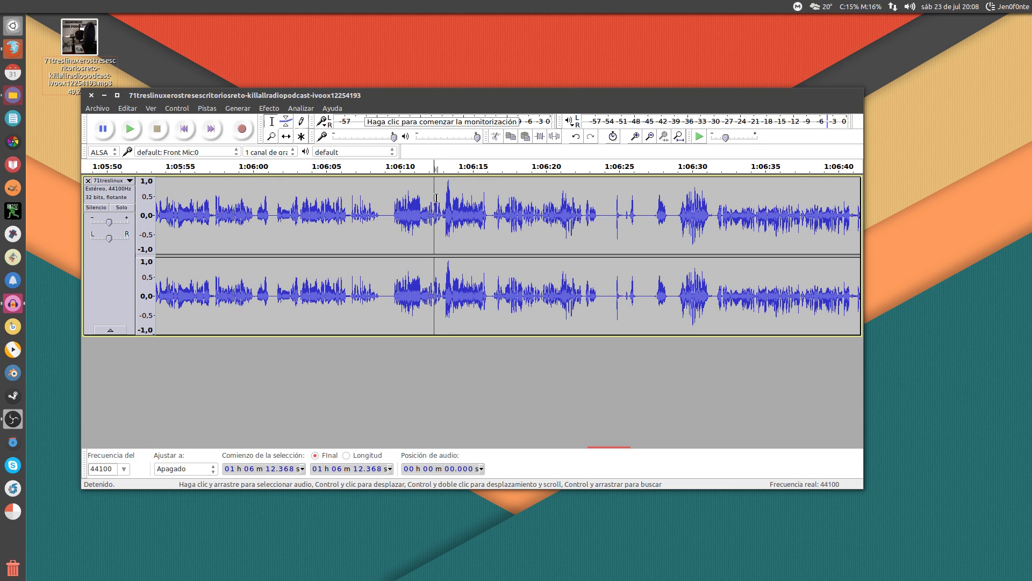
key(space)
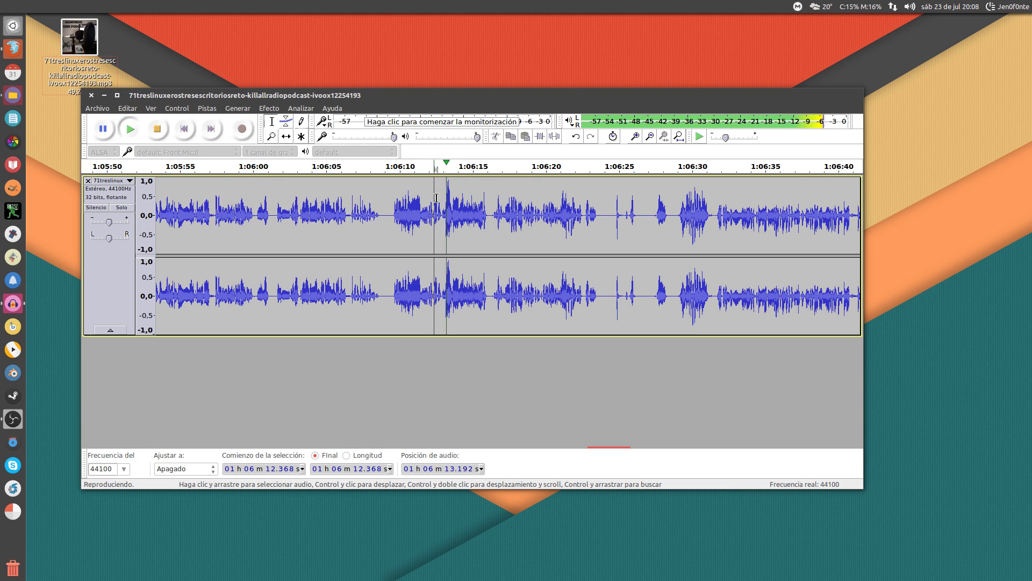
key(space)
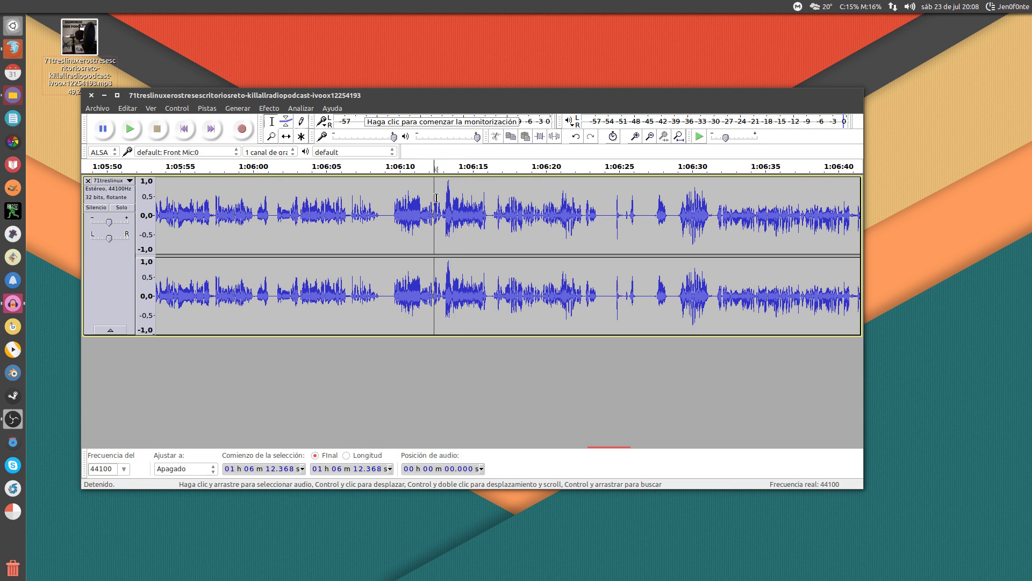
Mark the loud peak from about 1:06:12.809 to 1:06:13.728 and listen to it twice starting at 1:06:12.846
click(445, 189)
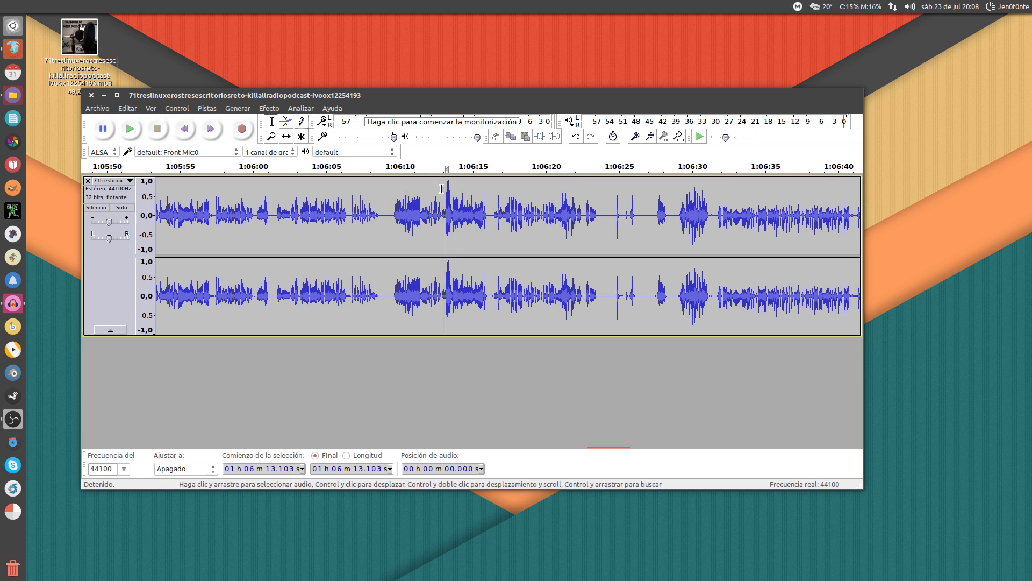
drag(441, 189, 454, 188)
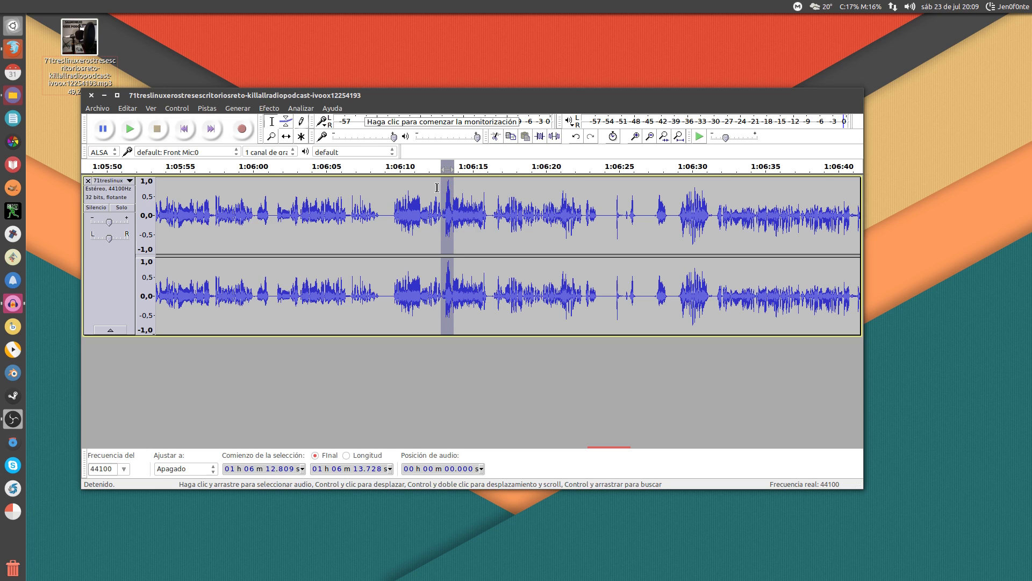
click(441, 188)
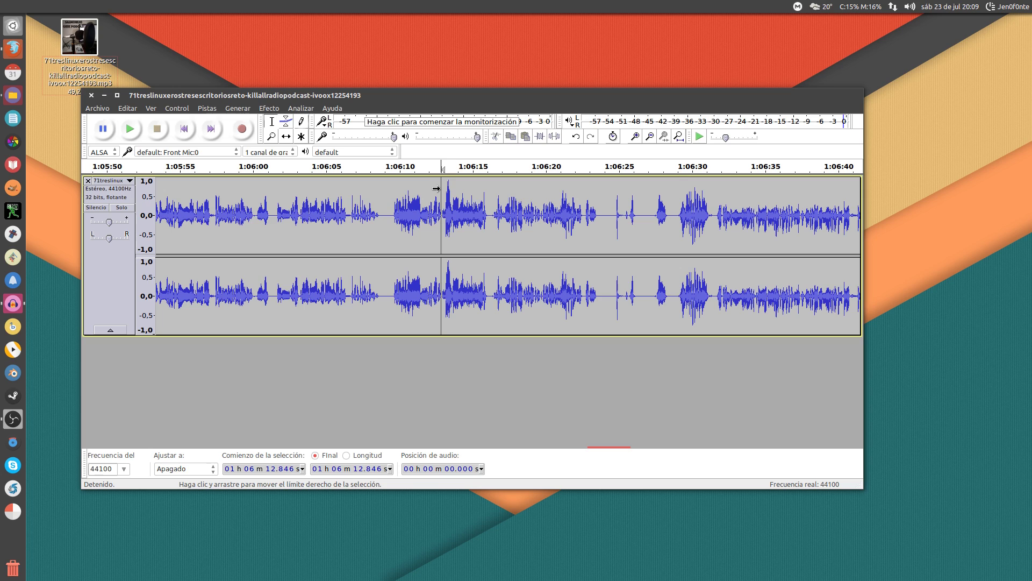
key(space)
key(space)
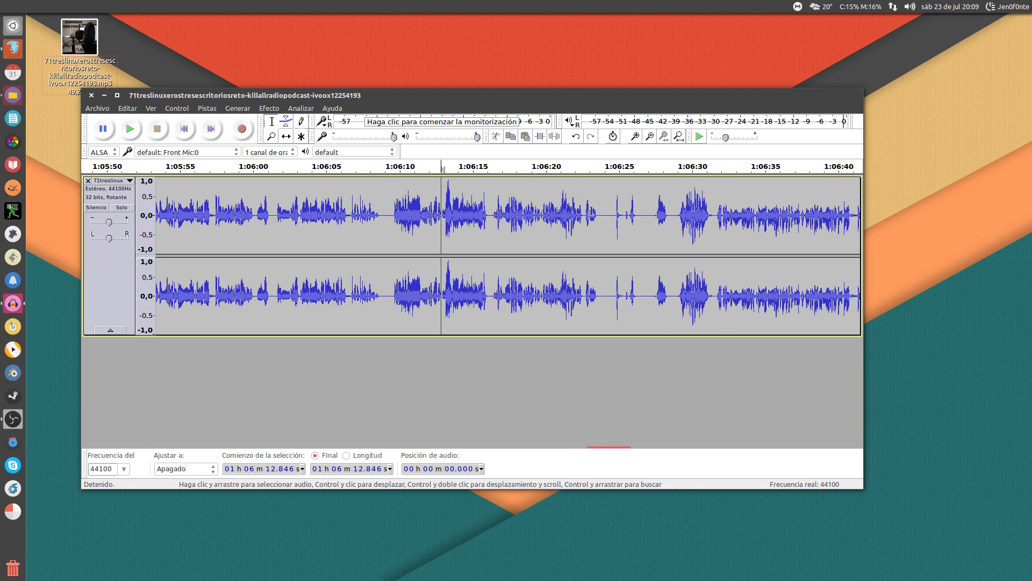
key(space)
key(space)
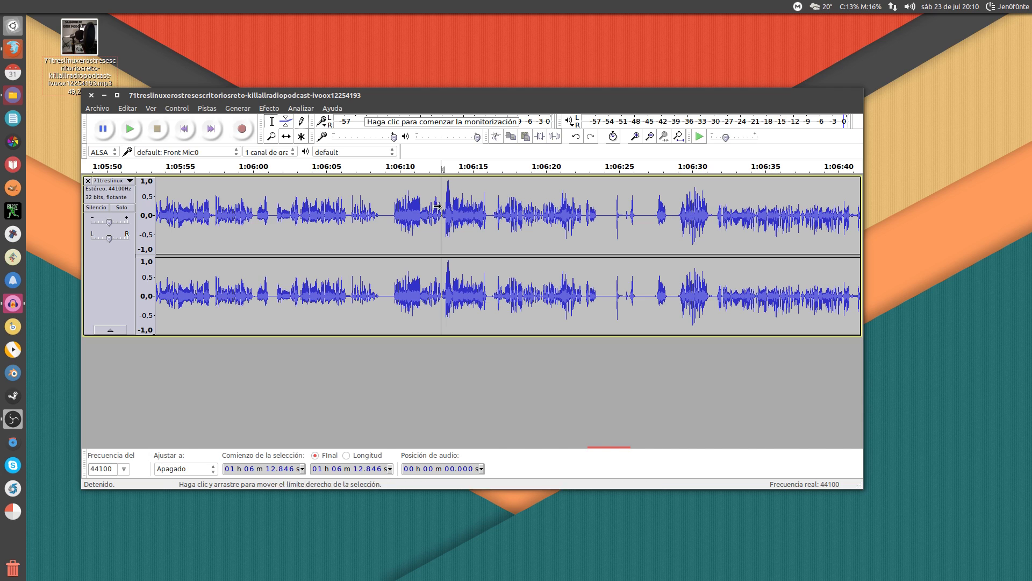
Examine the same loud peak more closely and play it starting at 1:06:13.039
drag(444, 204, 452, 203)
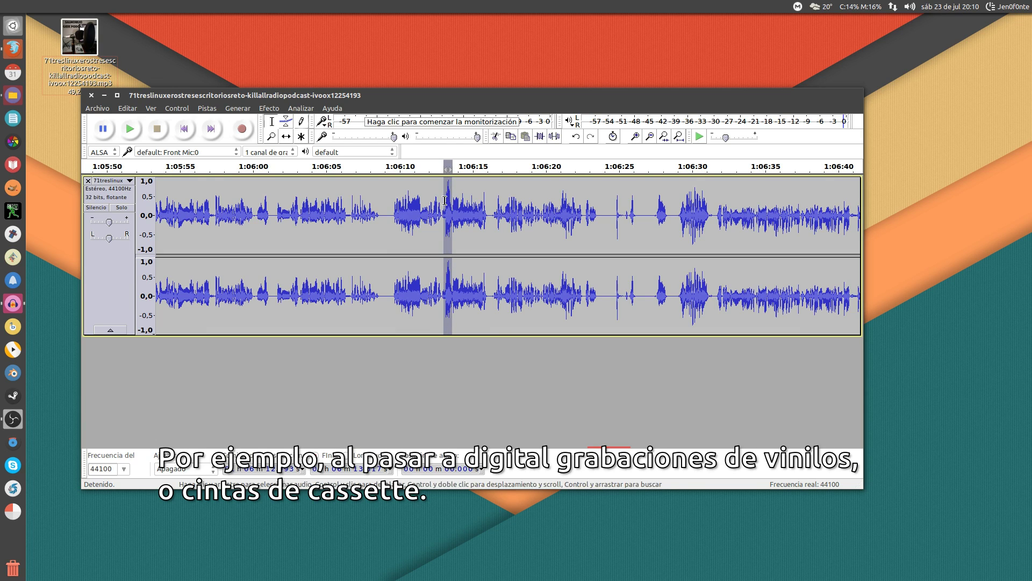
scroll(446, 203, up, 2)
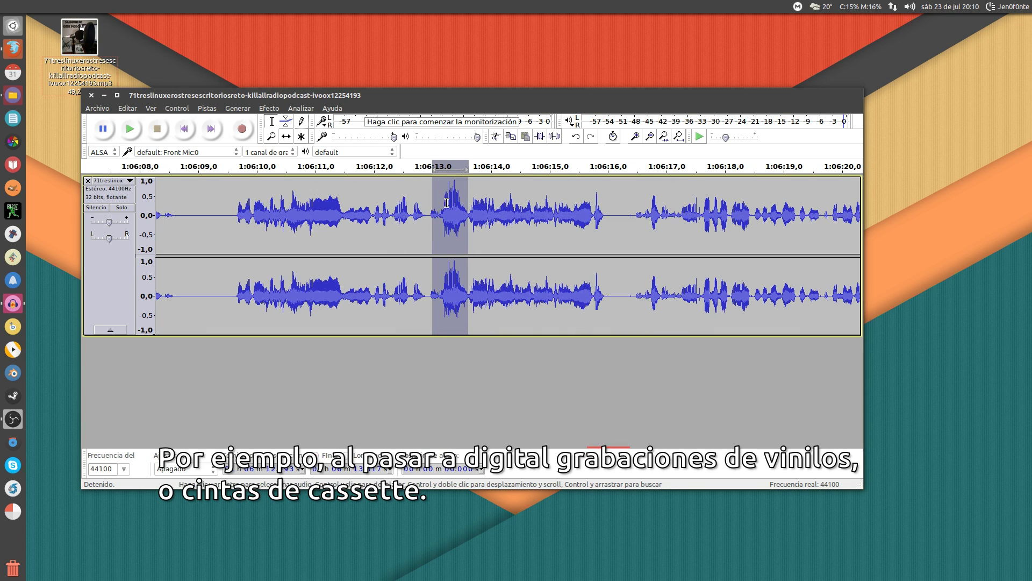
click(432, 198)
key(space)
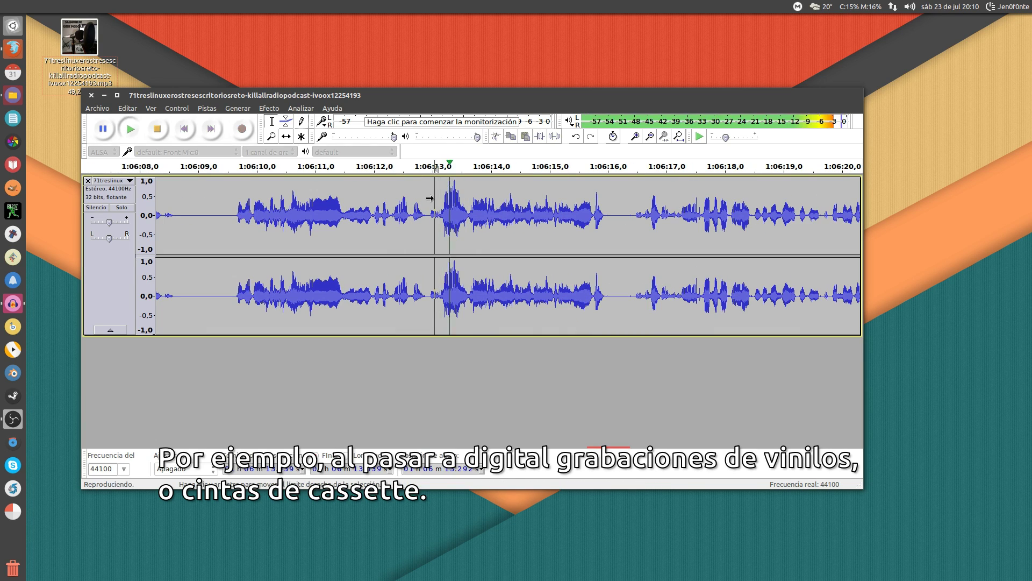
key(space)
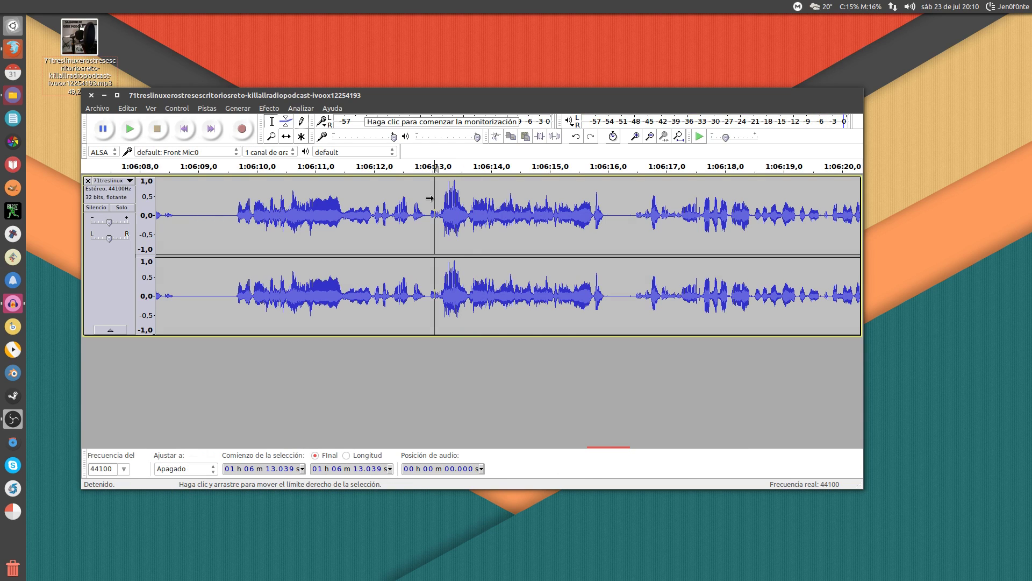
Find the isolated click in the quiet passage near 1:06:25 and place the cursor on it at about 1:06:24.886
scroll(430, 198, down, 2)
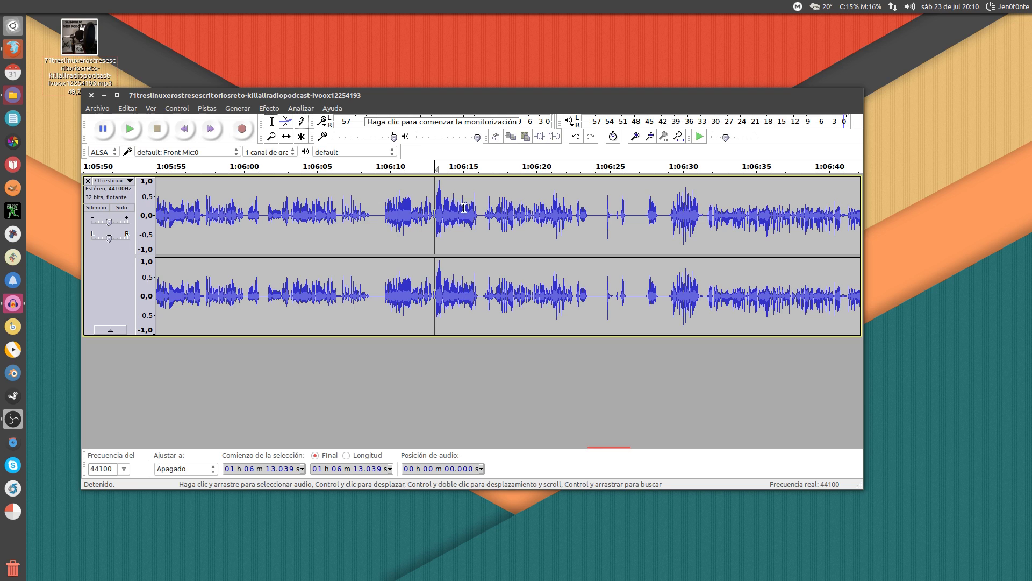
click(605, 198)
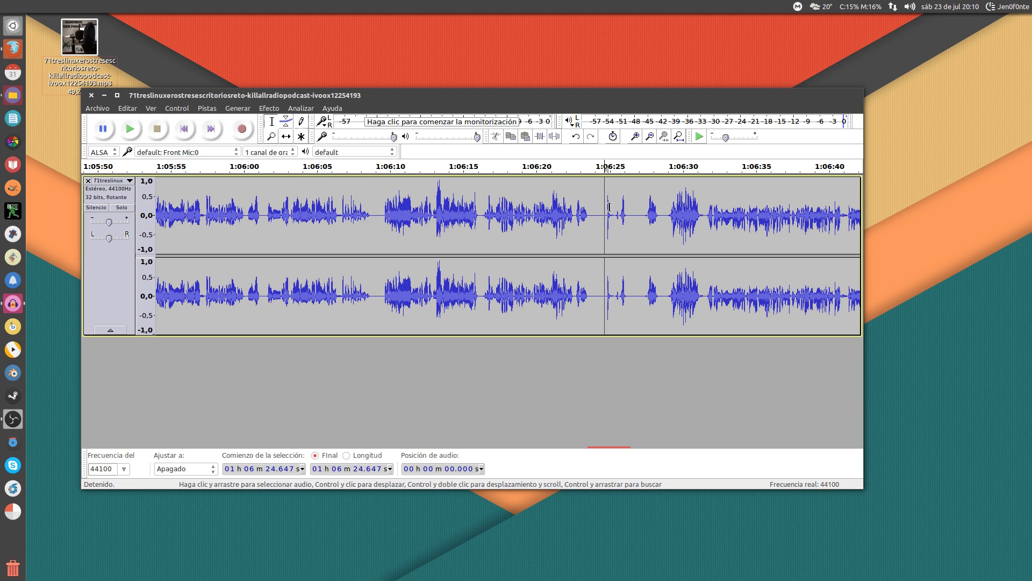
scroll(609, 207, up, 3)
click(591, 208)
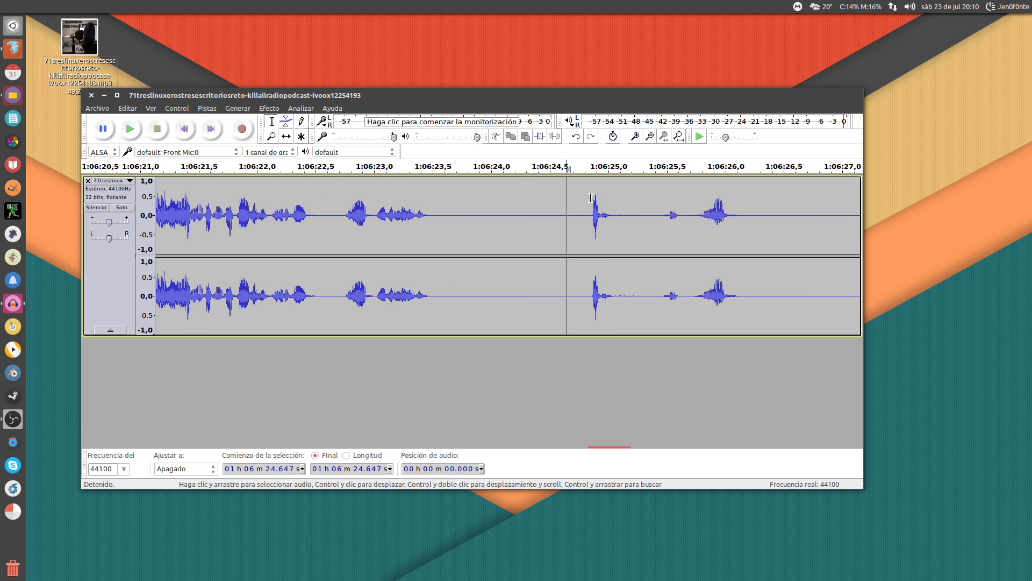
scroll(591, 208, up, 2)
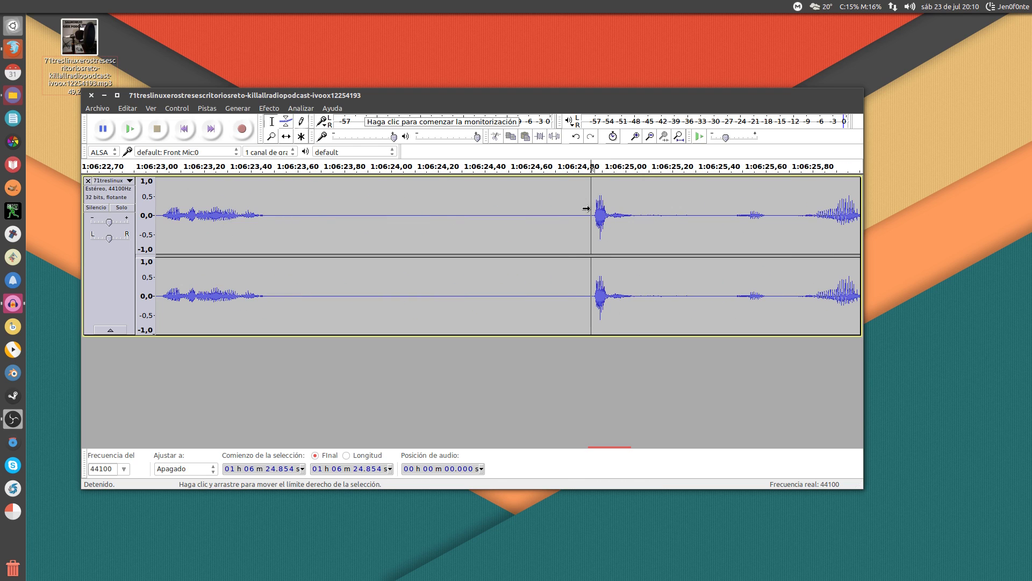
click(598, 212)
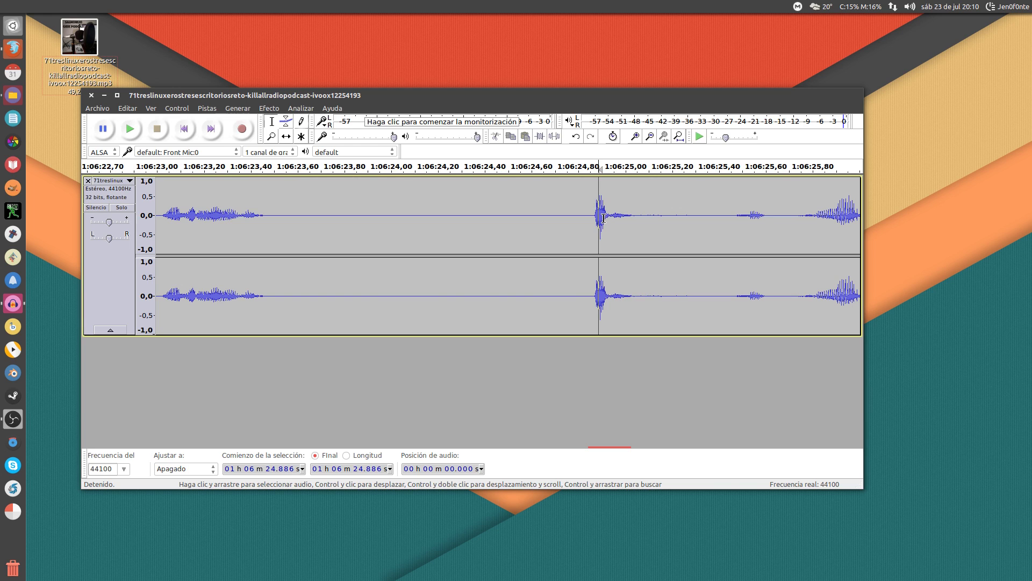
Use the Draw tool to edit individual samples of the click near 1:06:24.886 in the upper channel
scroll(603, 217, up, 6)
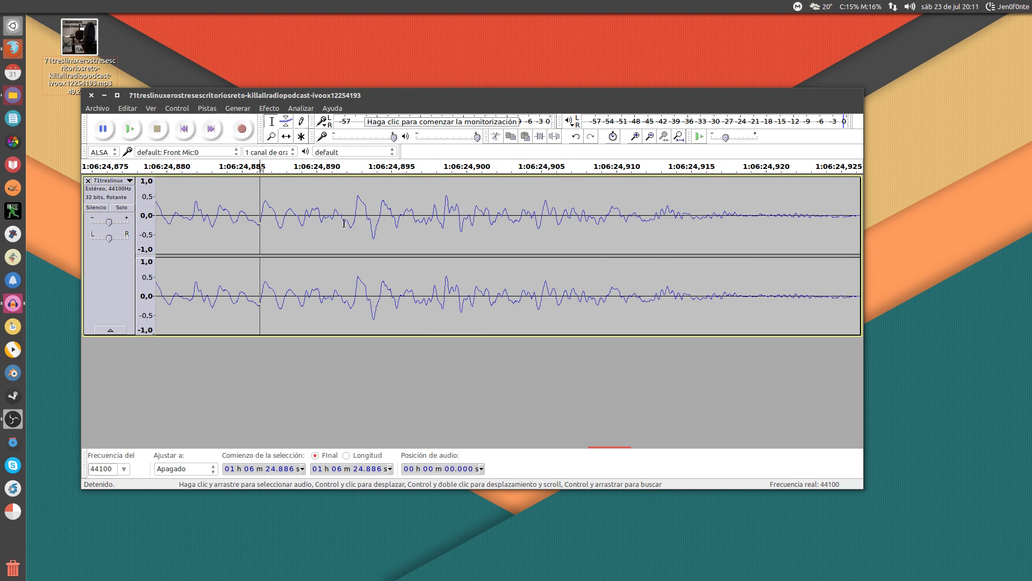
scroll(296, 222, up, 3)
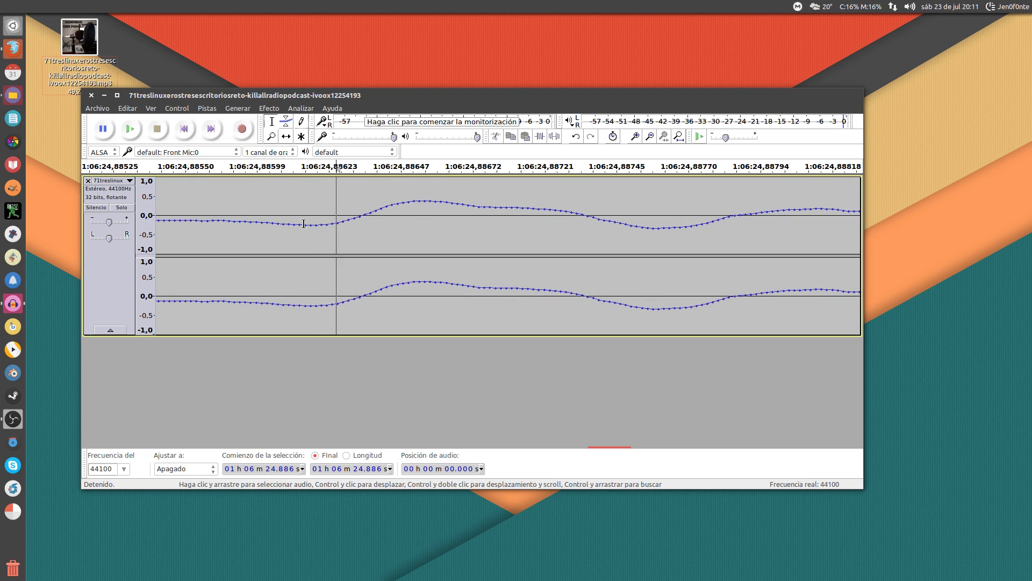
scroll(315, 221, up, 1)
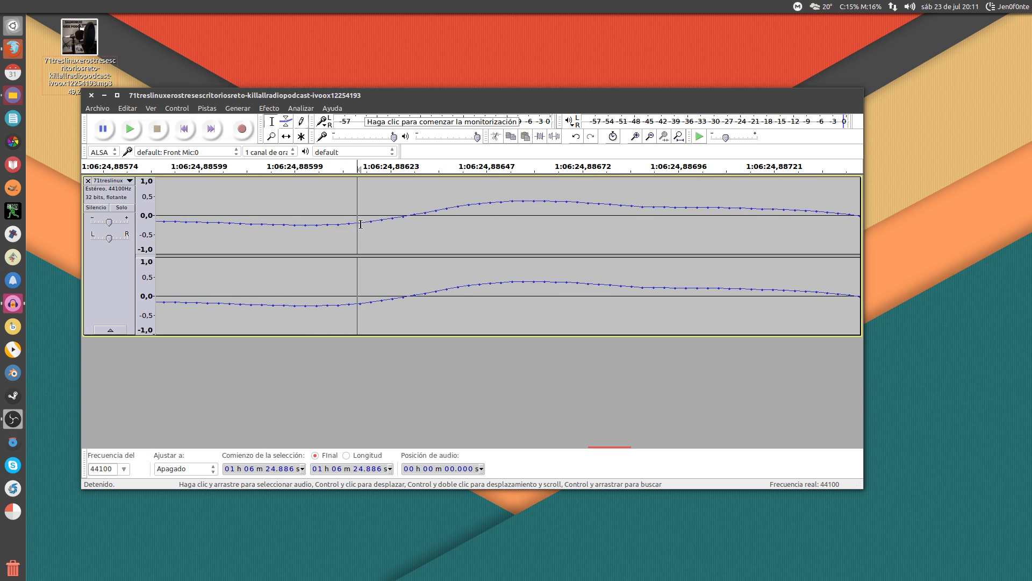
click(302, 124)
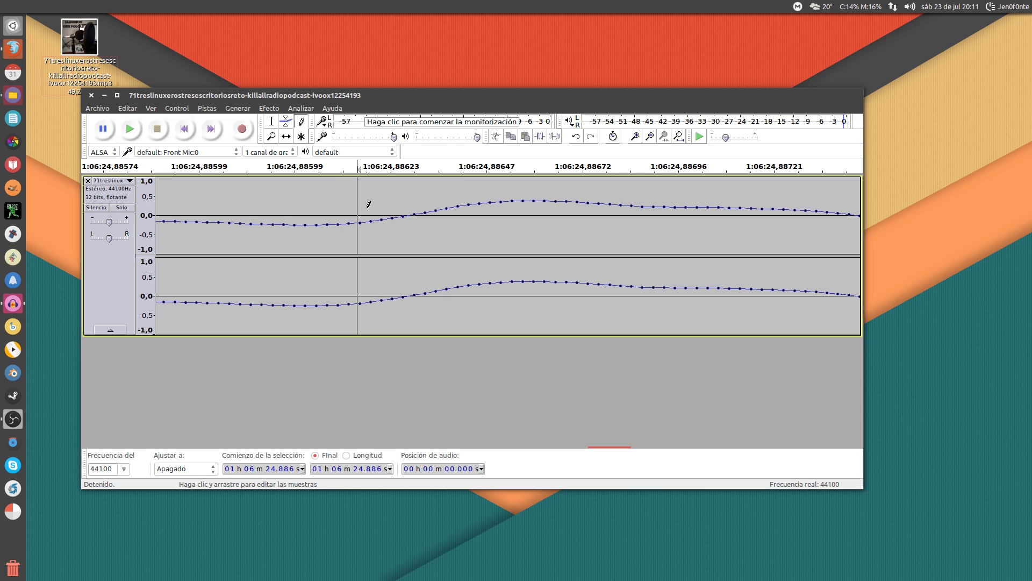
mouse_move(360, 220)
mouse_down()
mouse_move(361, 203)
mouse_move(361, 214)
mouse_move(350, 207)
mouse_move(371, 213)
mouse_up()
Silence the isolated click from about 1:06:24.813 to 1:06:25.061 and place the cursor just before it at about 1:06:24.776
scroll(403, 229, down, 4)
scroll(404, 228, down, 7)
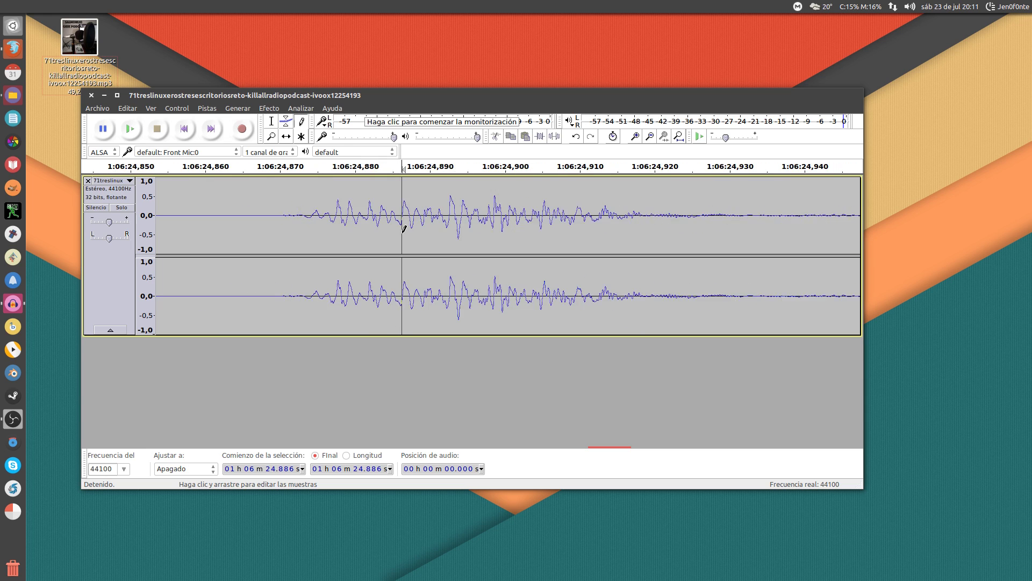
scroll(405, 228, down, 4)
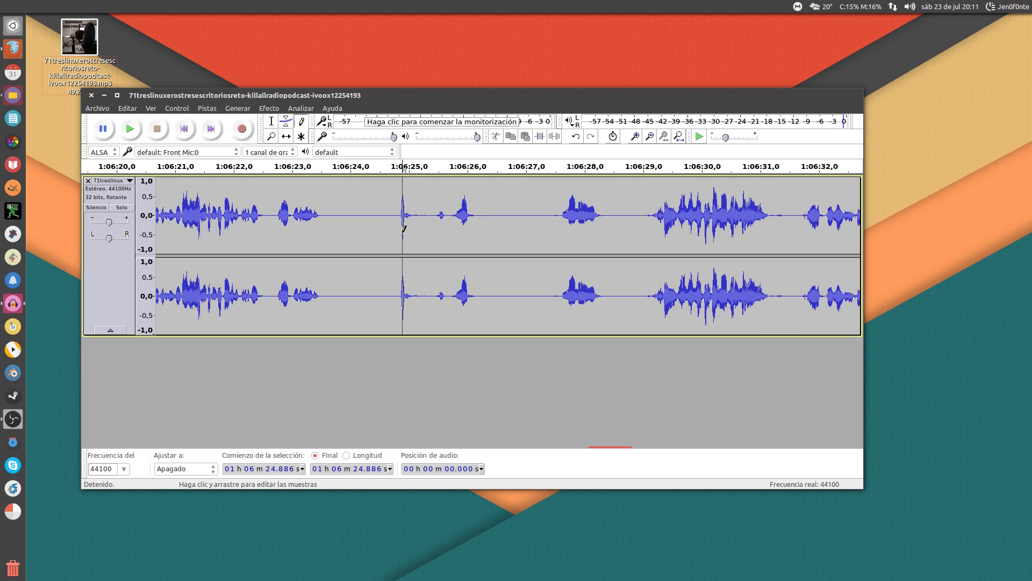
click(271, 120)
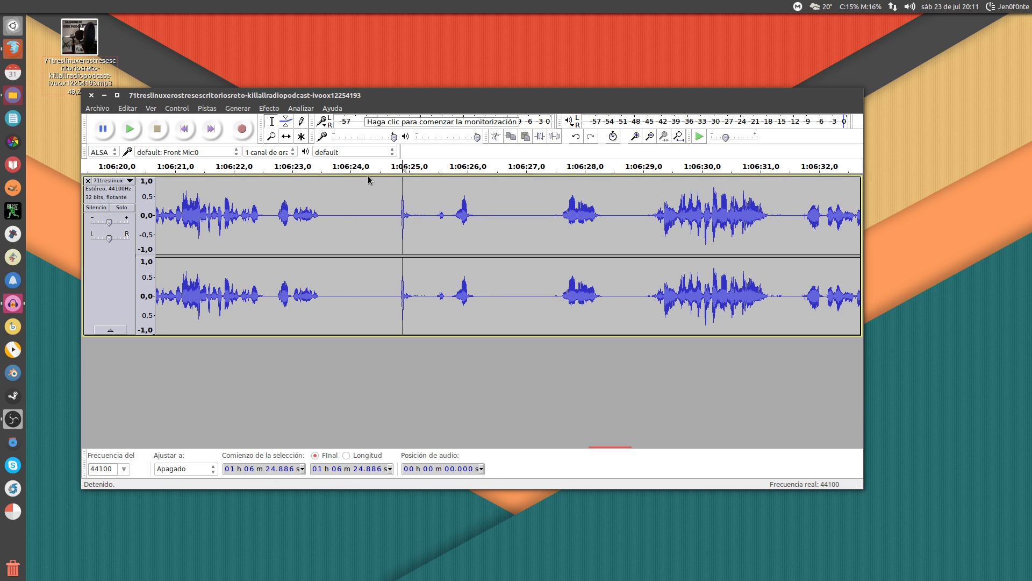
click(395, 188)
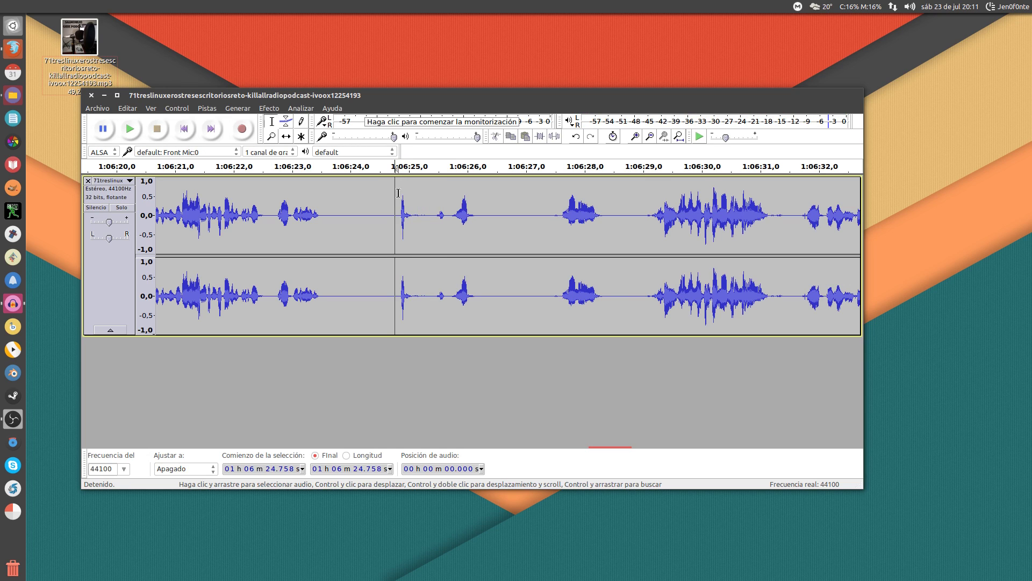
drag(398, 193, 412, 194)
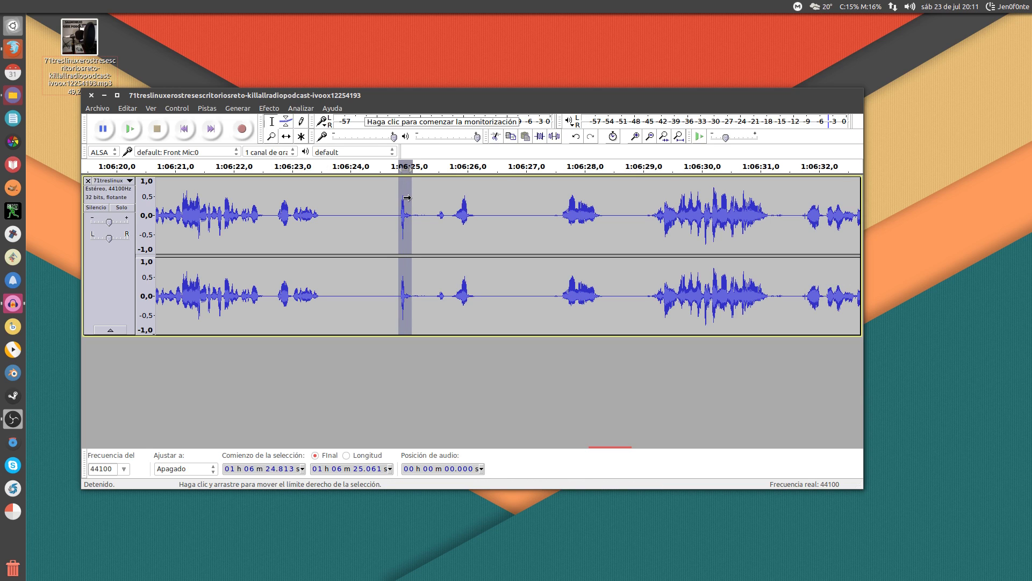
key(ctrl+l)
click(396, 192)
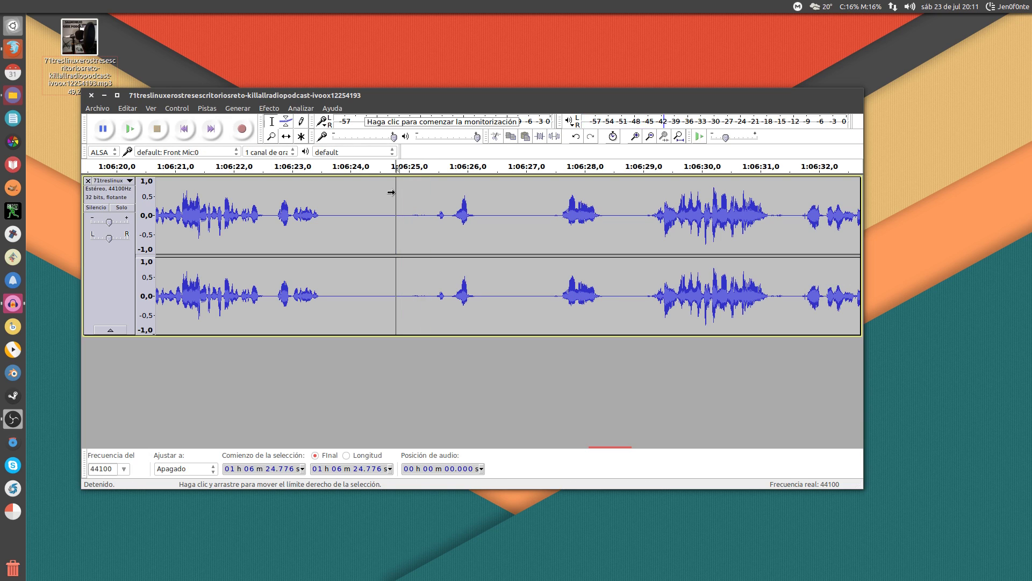
Undo the silencing of the isolated click near 1:06:24.8 and place the cursor at the loud peak's start, about 1:06:13.039
drag(391, 192, 410, 194)
key(ctrl+z)
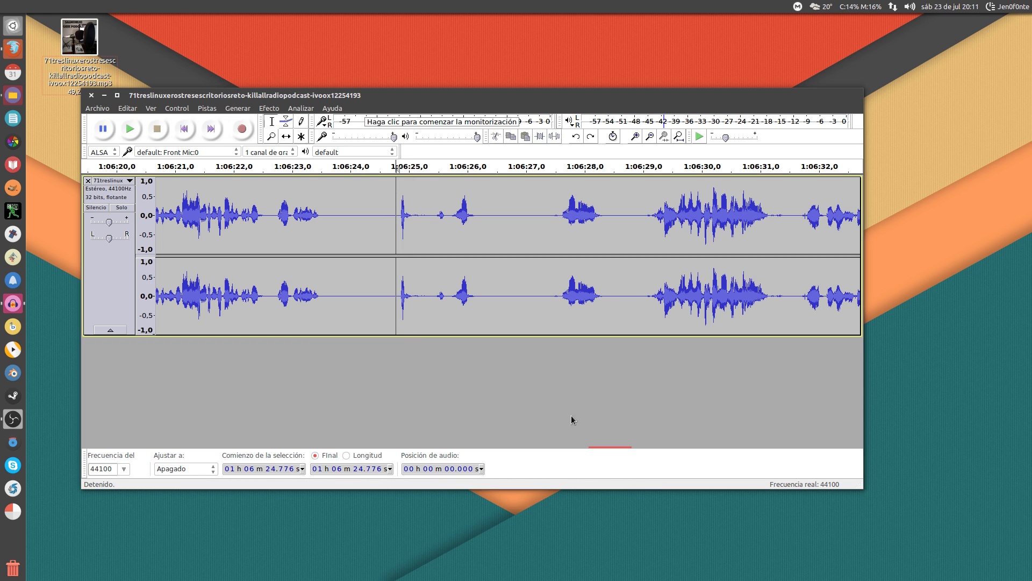
drag(604, 450, 600, 452)
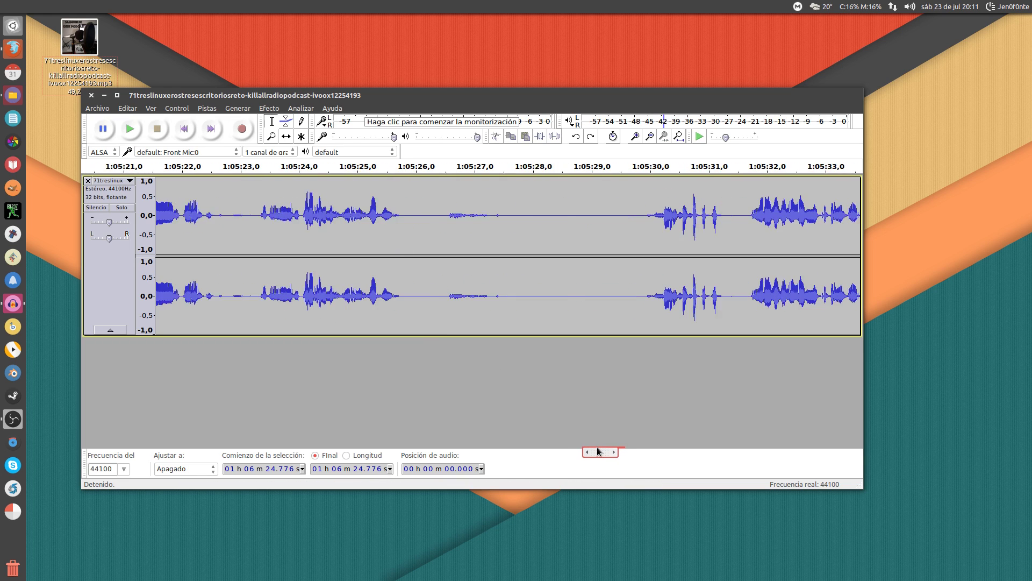
scroll(540, 367, down, 7)
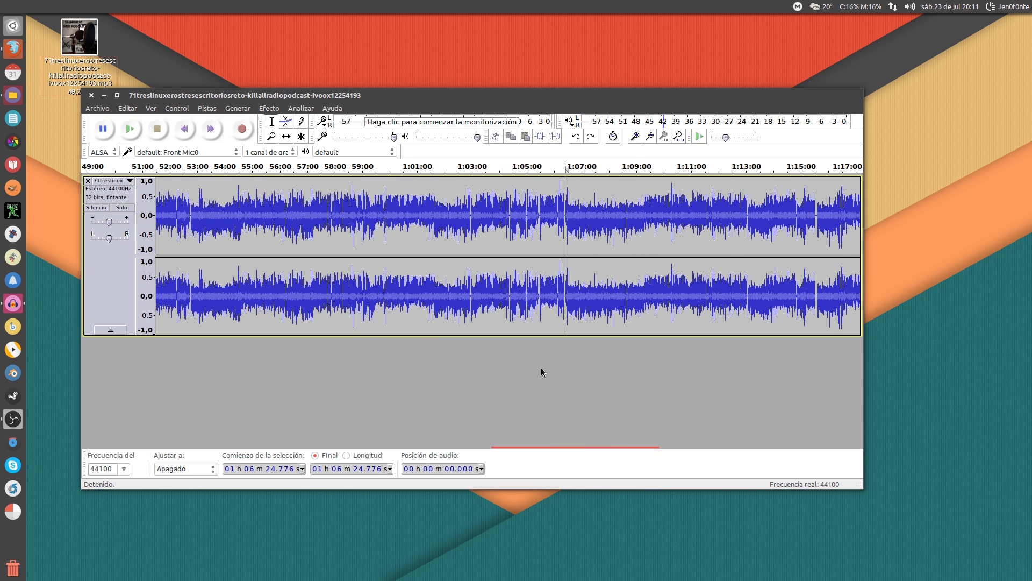
click(559, 197)
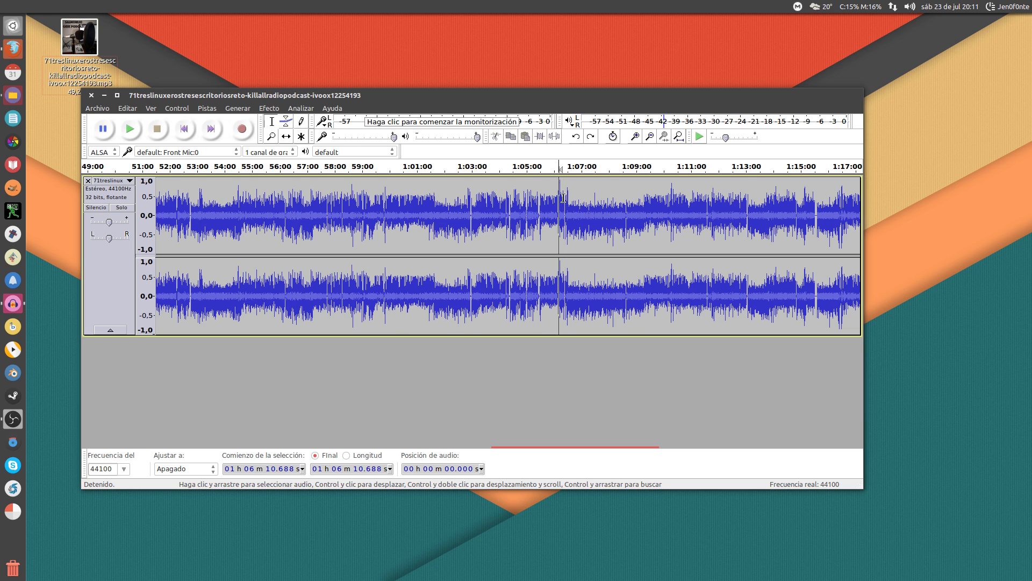
scroll(563, 198, up, 5)
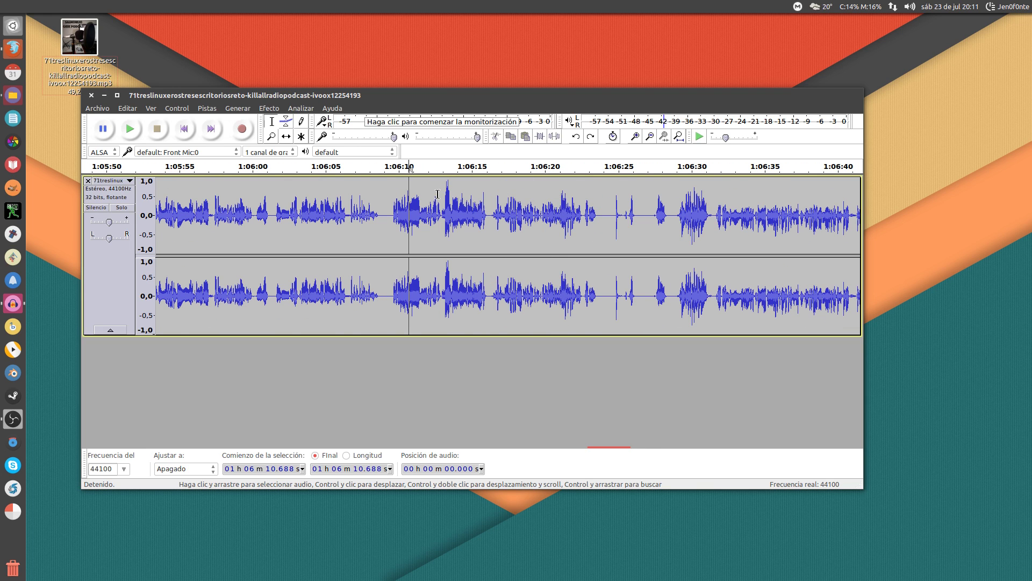
click(442, 195)
scroll(439, 195, up, 2)
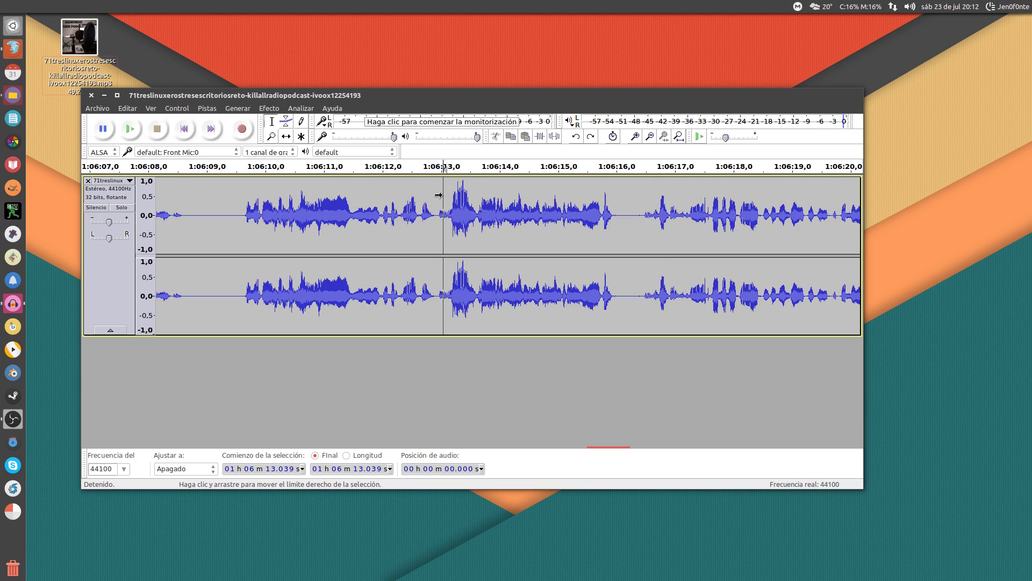
Try silencing the loud peak from about 1:06:12.929 to 1:06:13.627, and undo the silence
drag(437, 196, 478, 201)
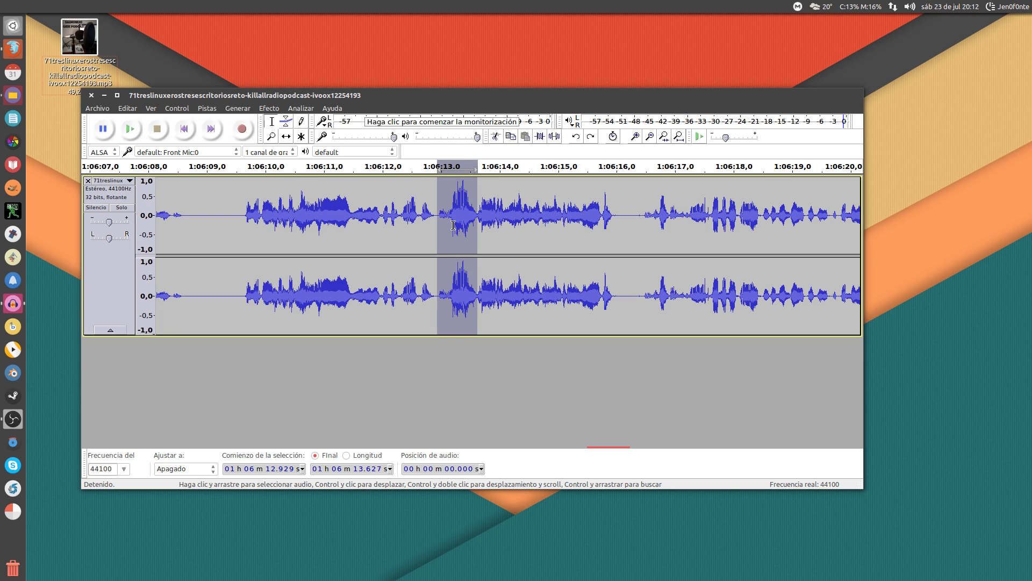
key(ctrl+l)
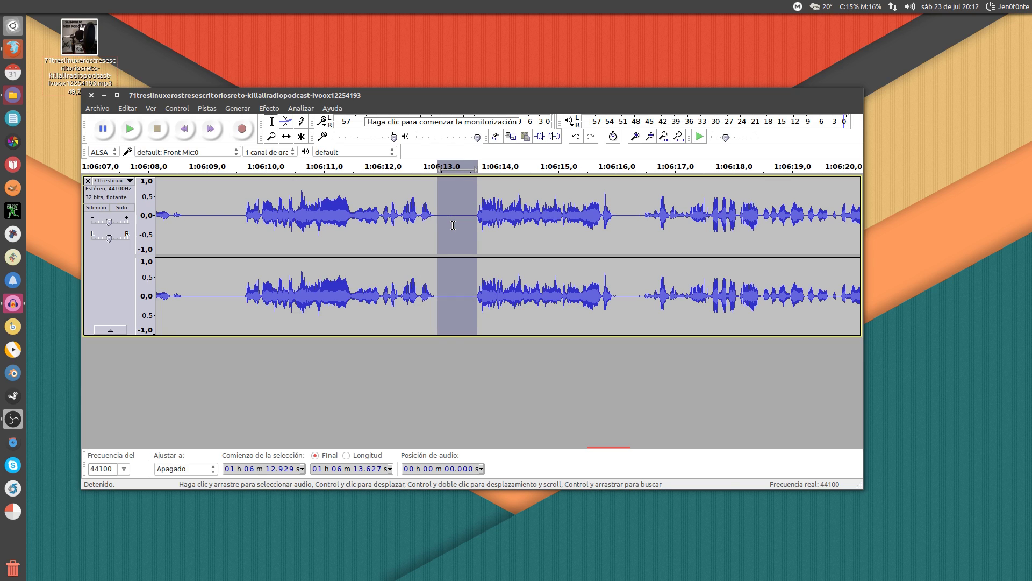
key(ctrl+z)
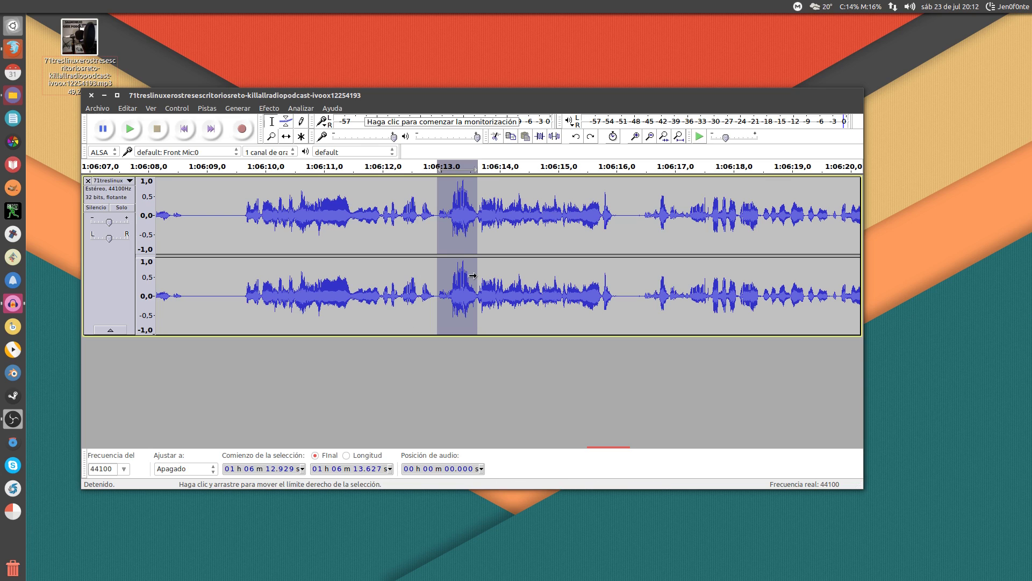
Switch to Firefox and view the Pop Mute entry on the Audacity Wiki's Nyquist Effect Plug-ins page
click(12, 50)
click(223, 21)
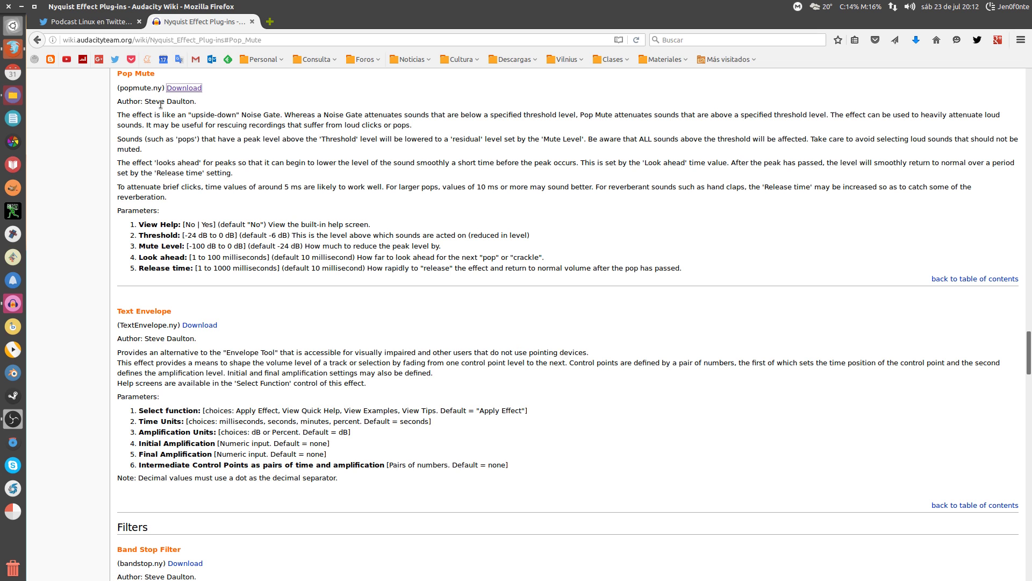
click(22, 7)
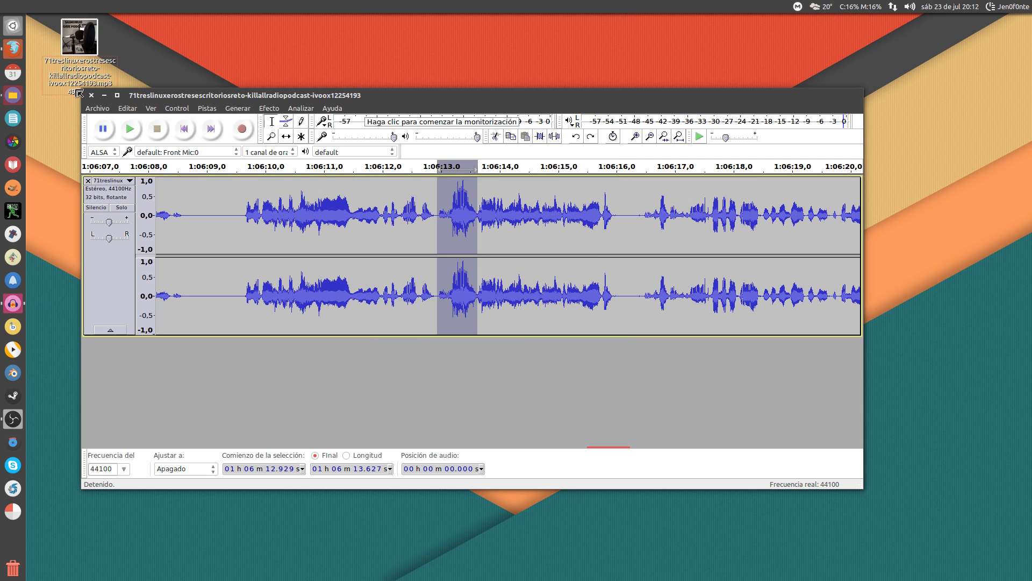
Switch to the file manager and check for Popmute.ny in the plugins folder inside .audacity-files
click(15, 98)
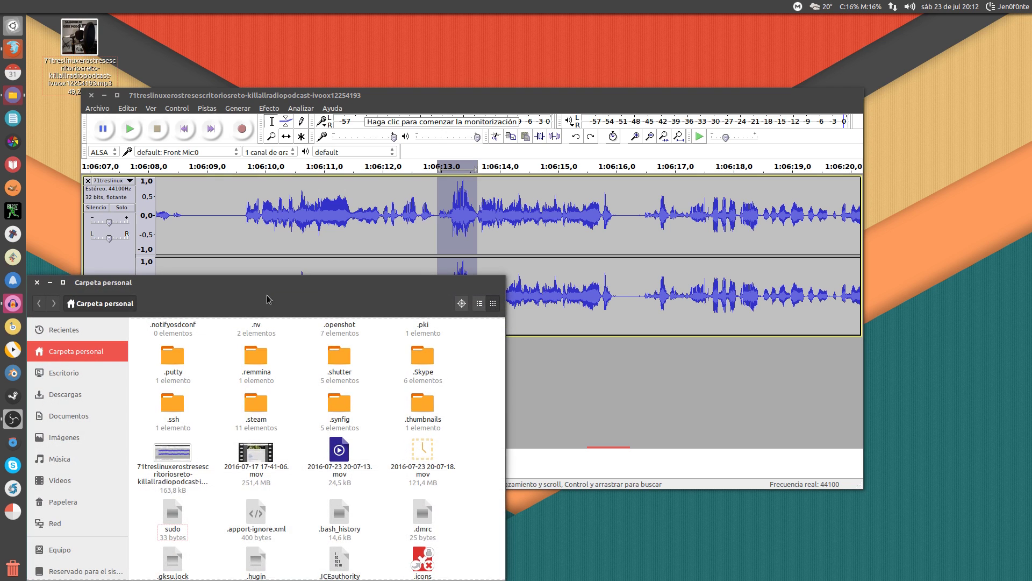
drag(279, 293, 499, 189)
scroll(527, 310, up, 5)
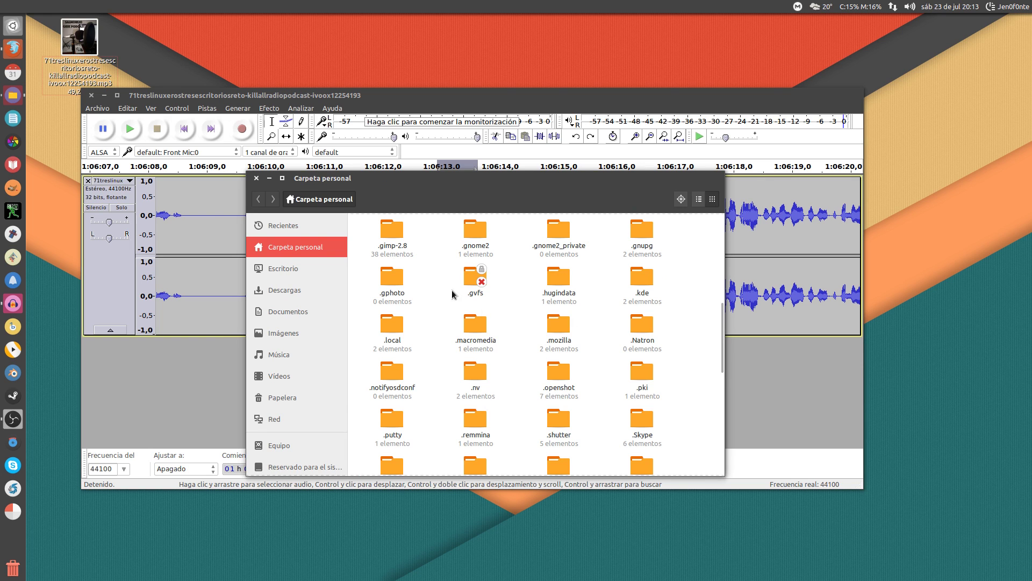
click(12, 95)
click(741, 291)
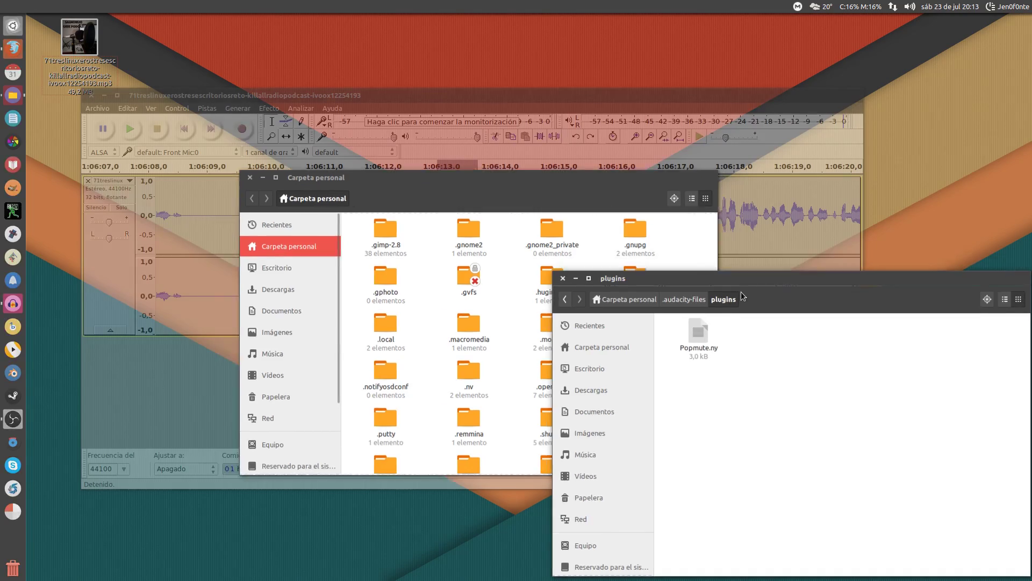
click(696, 308)
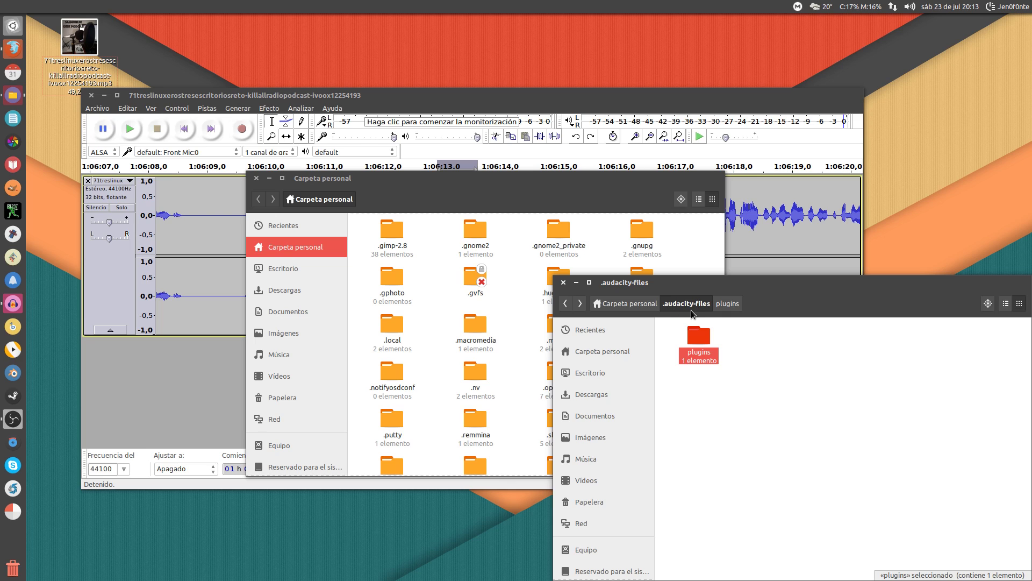
double_click(704, 334)
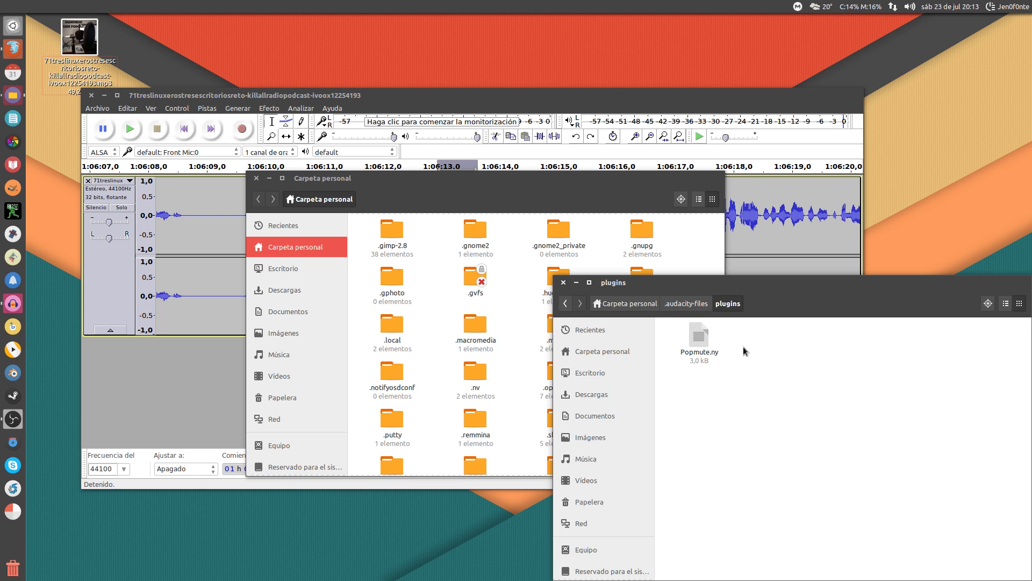
Switch back to Audacity, locate and select Pop Mute in the plug-in manager, and accept the plug-in settings
click(8, 306)
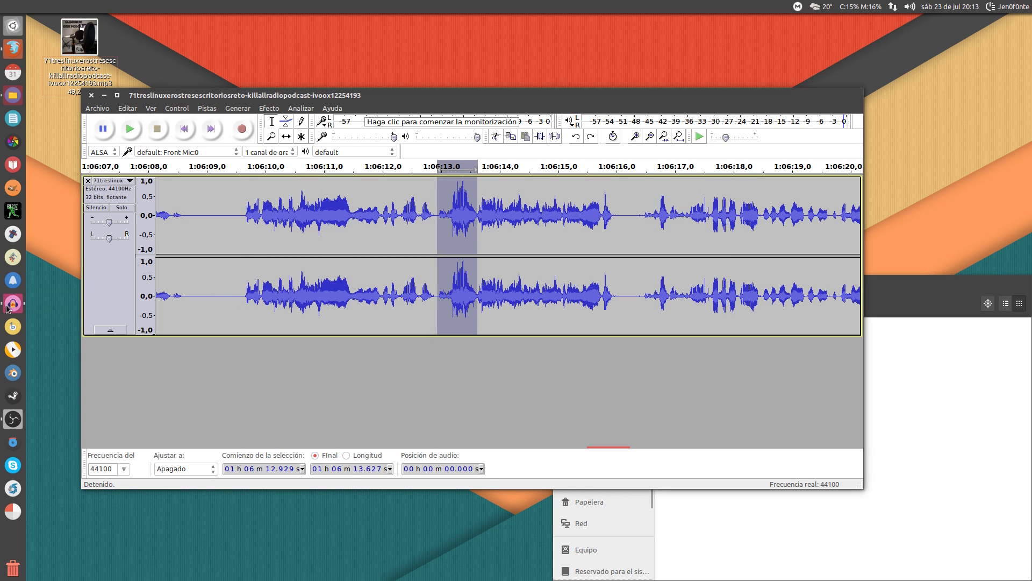
click(276, 110)
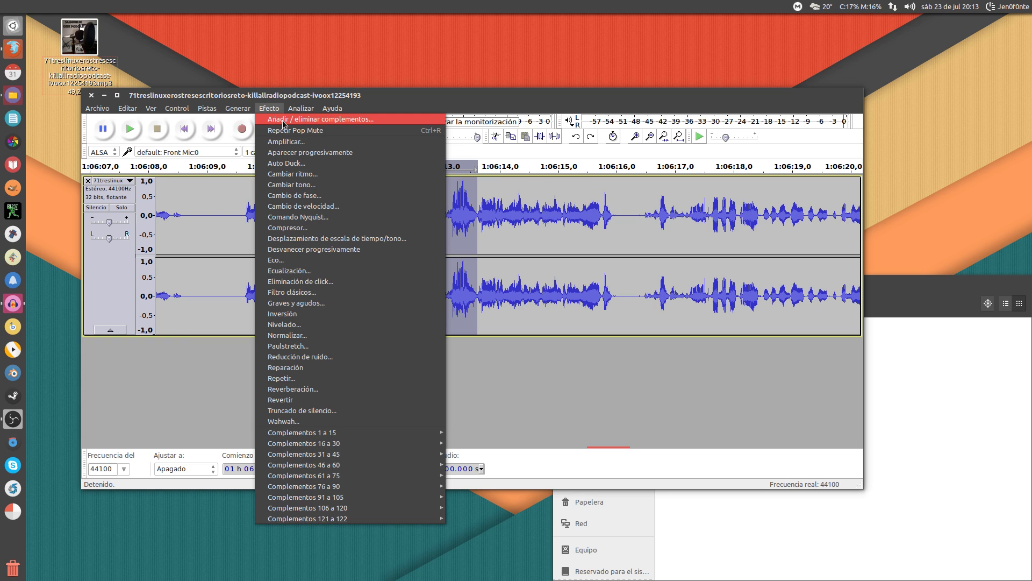
click(284, 120)
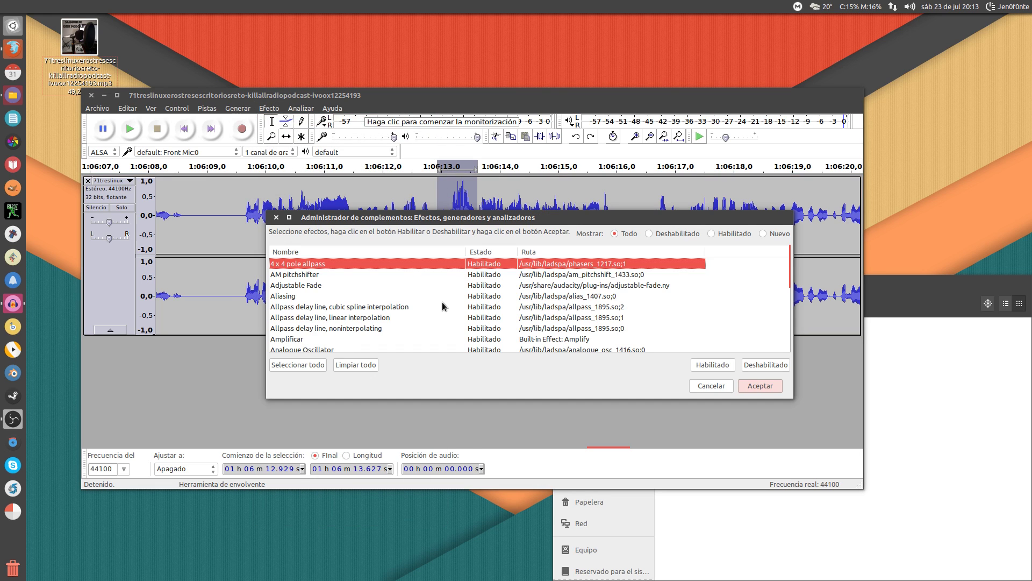
scroll(442, 304, down, 15)
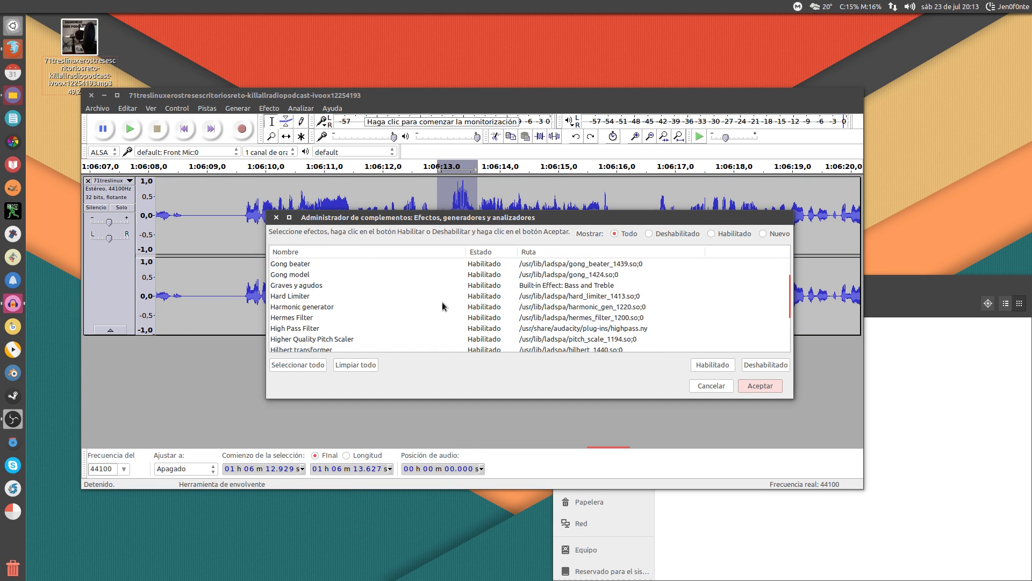
scroll(442, 304, down, 10)
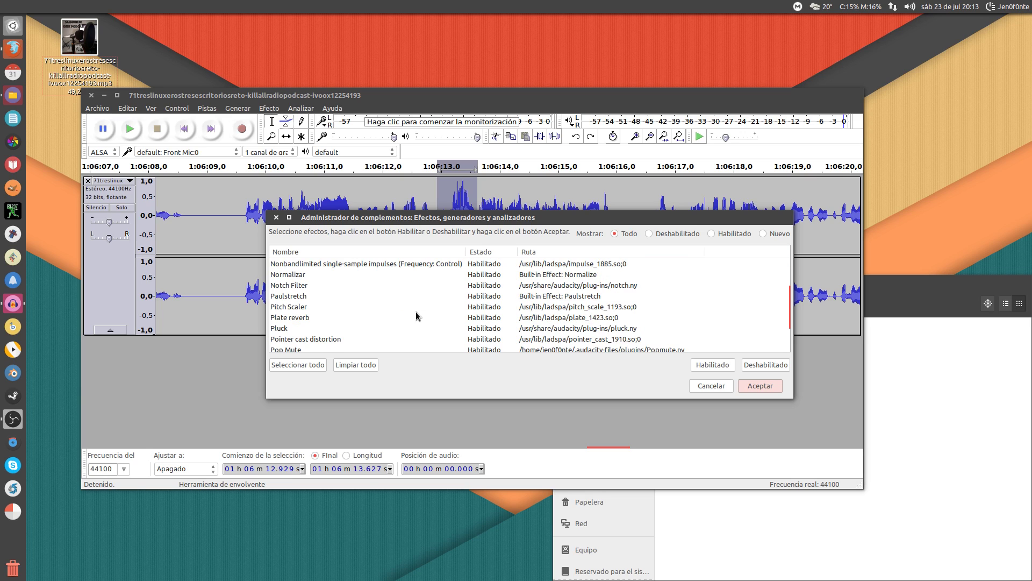
scroll(415, 316, down, 1)
click(311, 319)
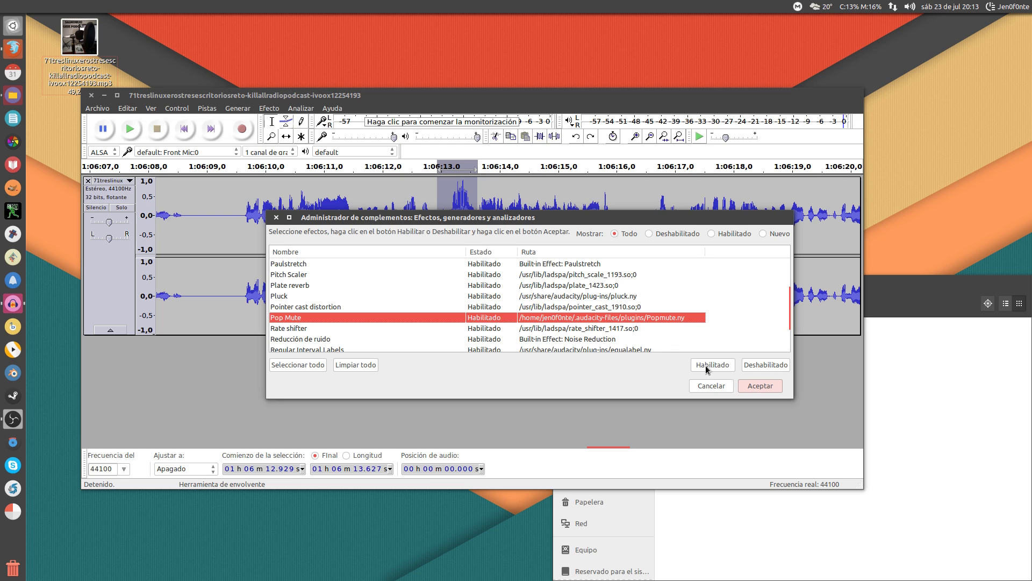
click(750, 390)
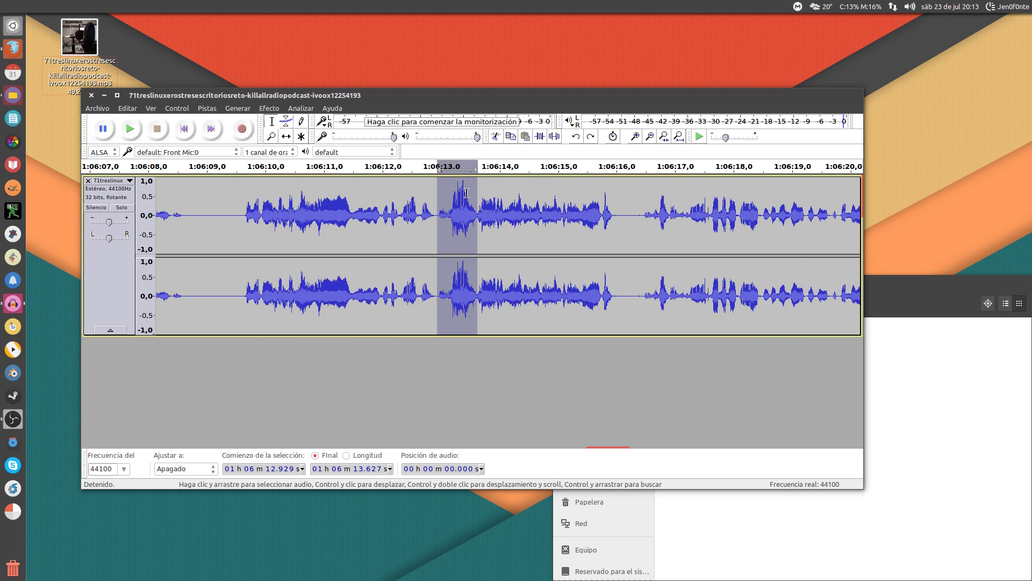
Apply Pop Mute to the selected peak with threshold -6 dB, mute level -24 dB, and look-ahead and release times of 10 ms
click(270, 108)
mouse_move(366, 485)
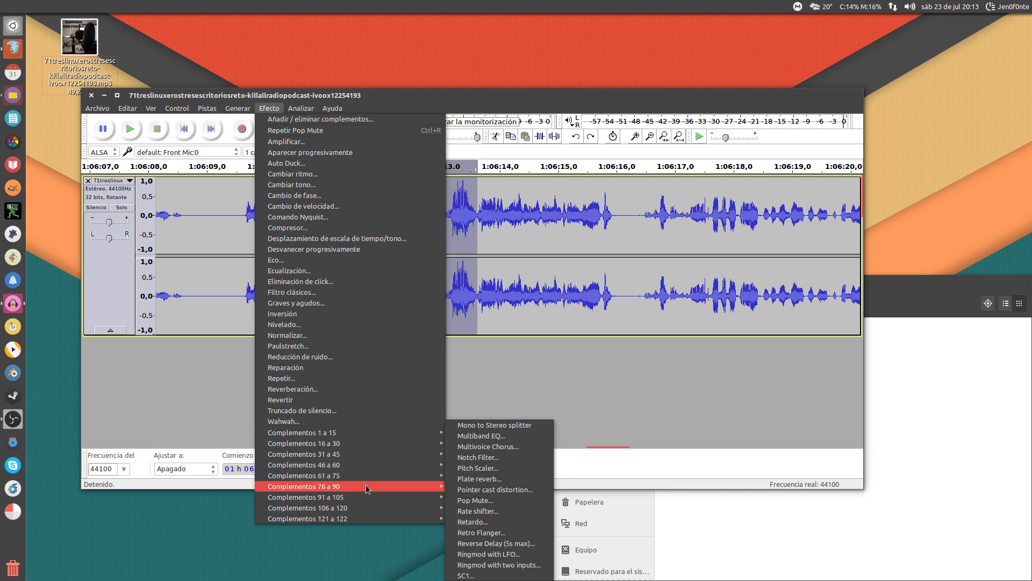
click(465, 498)
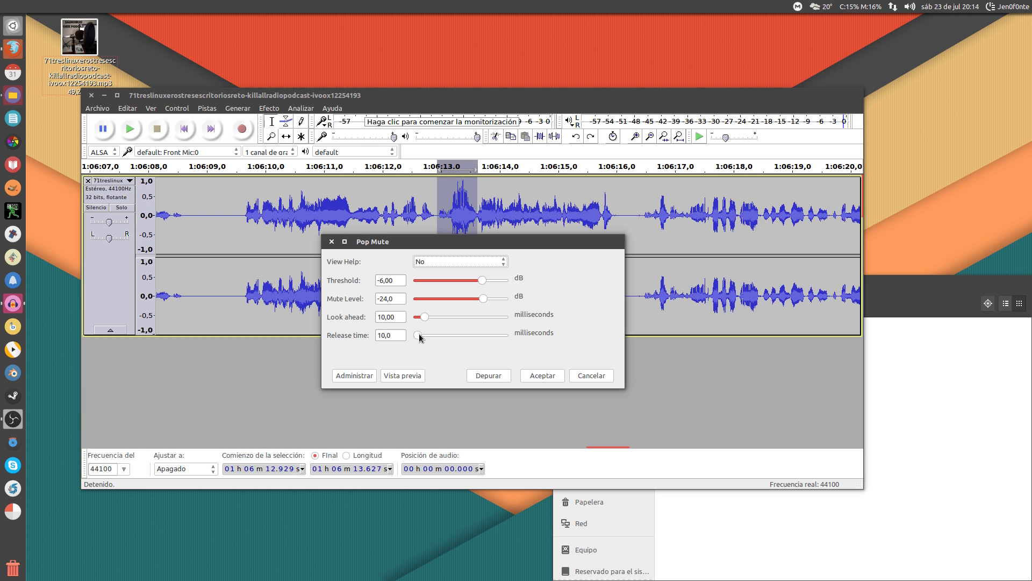
click(540, 373)
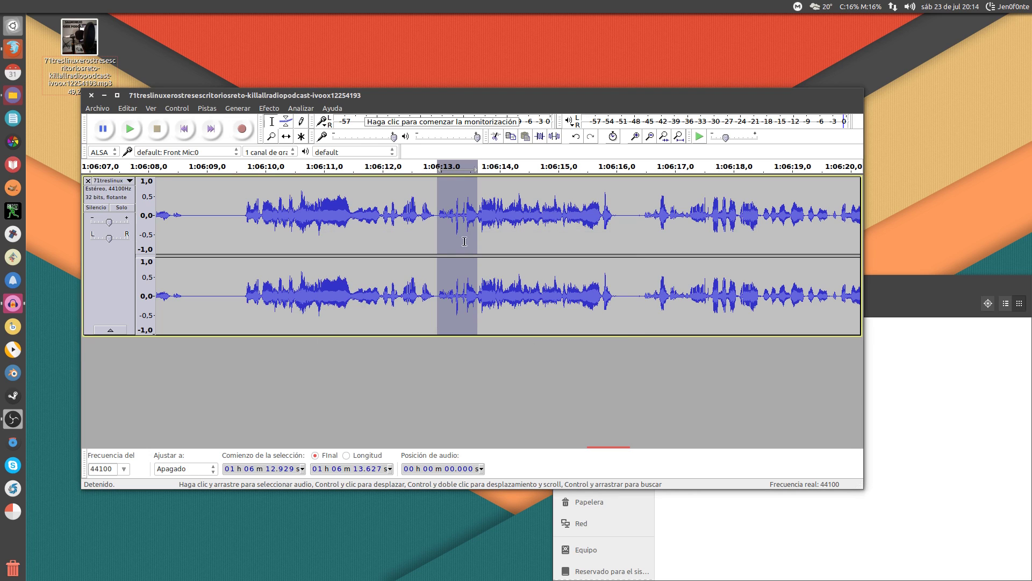
Play the processed peak from about 1:06:12.414, and again from about 1:06:12.855
click(406, 193)
key(space)
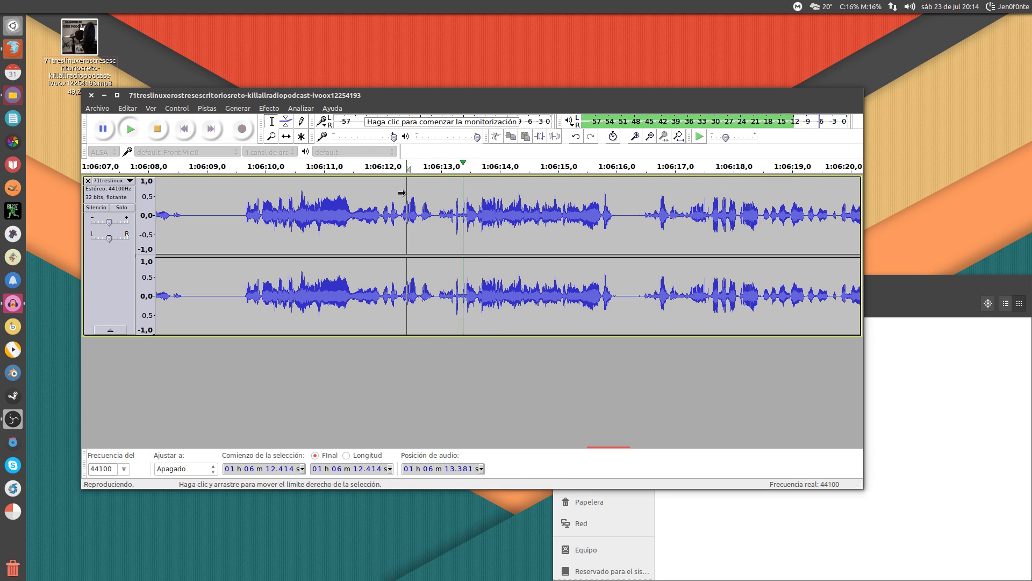
key(space)
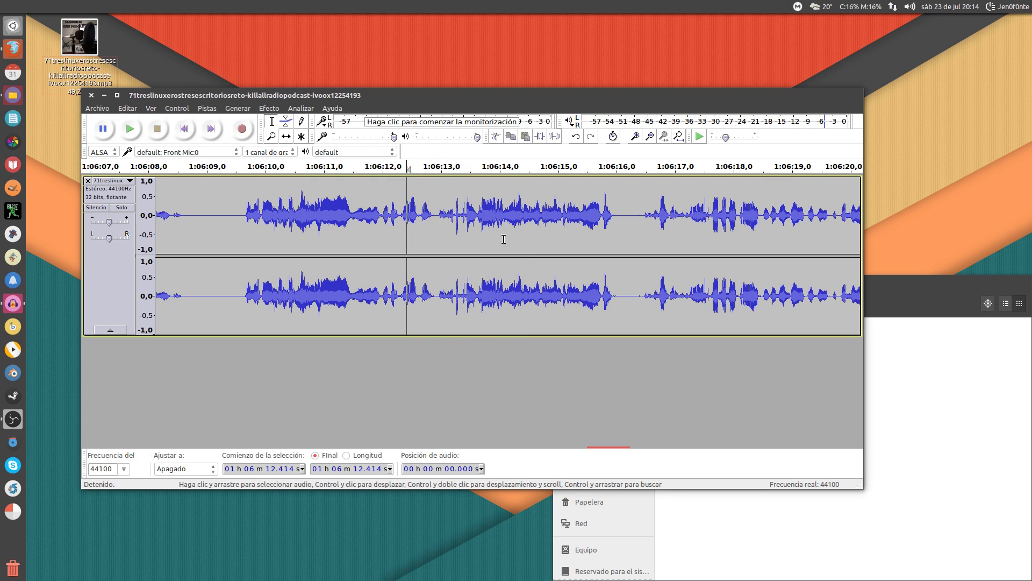
click(431, 195)
key(space)
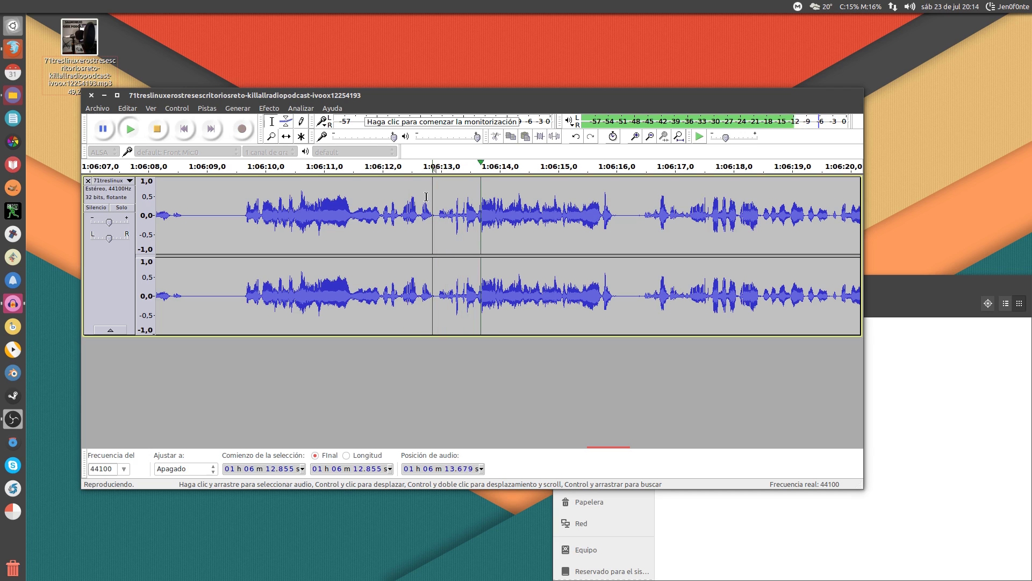
key(space)
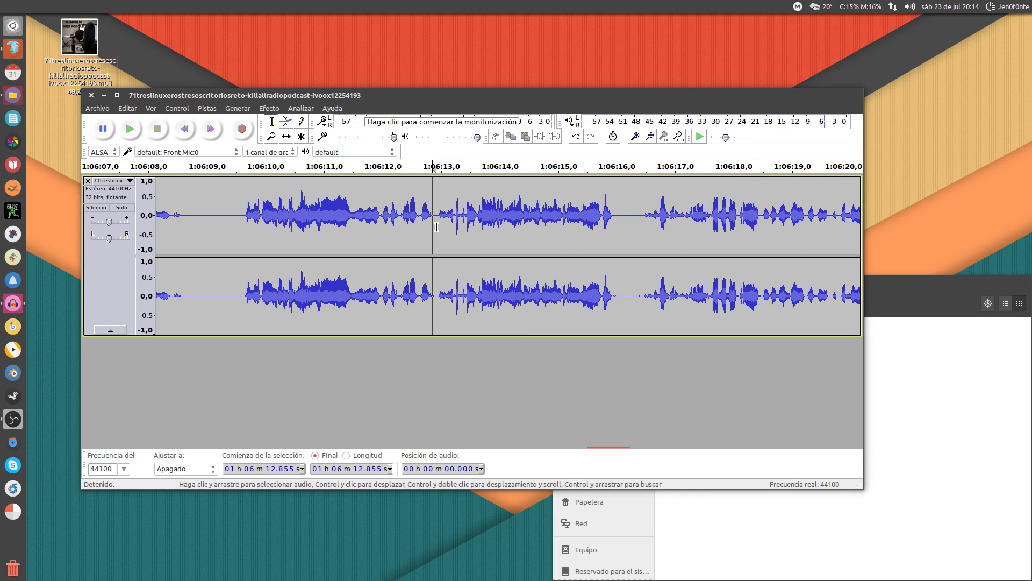
Undo the Pop Mute effect on the peak and play the original audio from about 1:06:12.405
drag(437, 227, 477, 226)
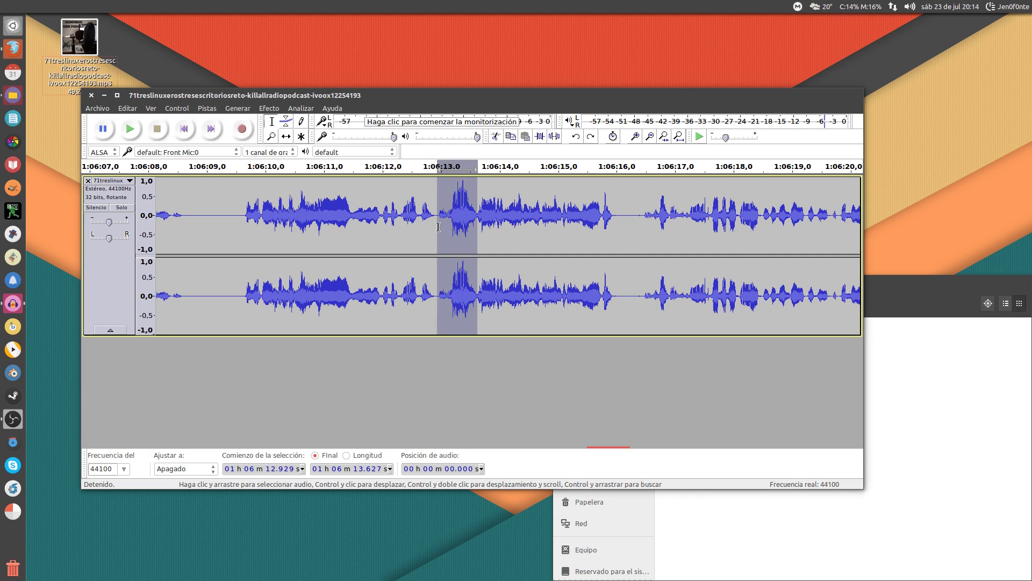
click(406, 206)
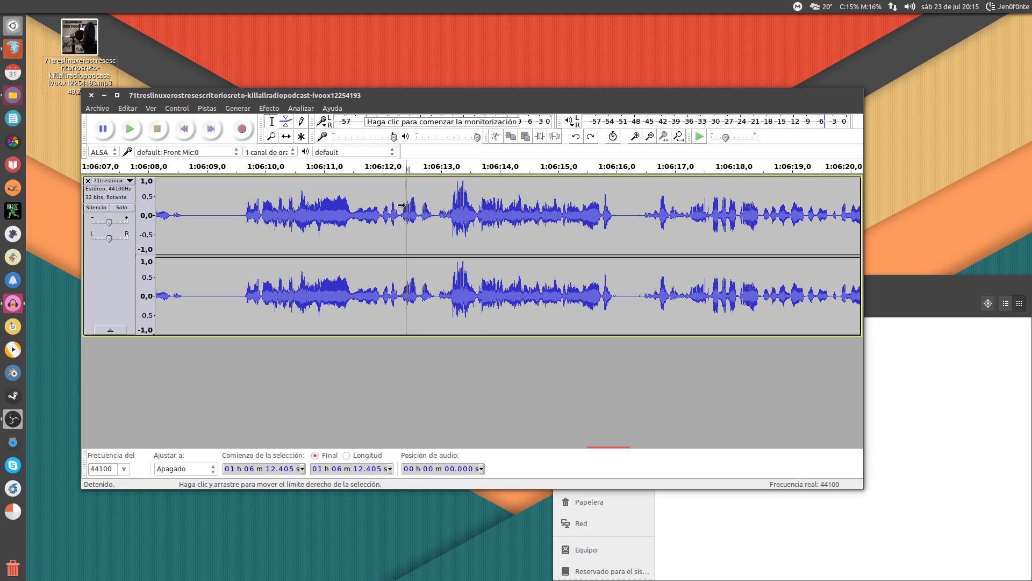
key(space)
key(space)
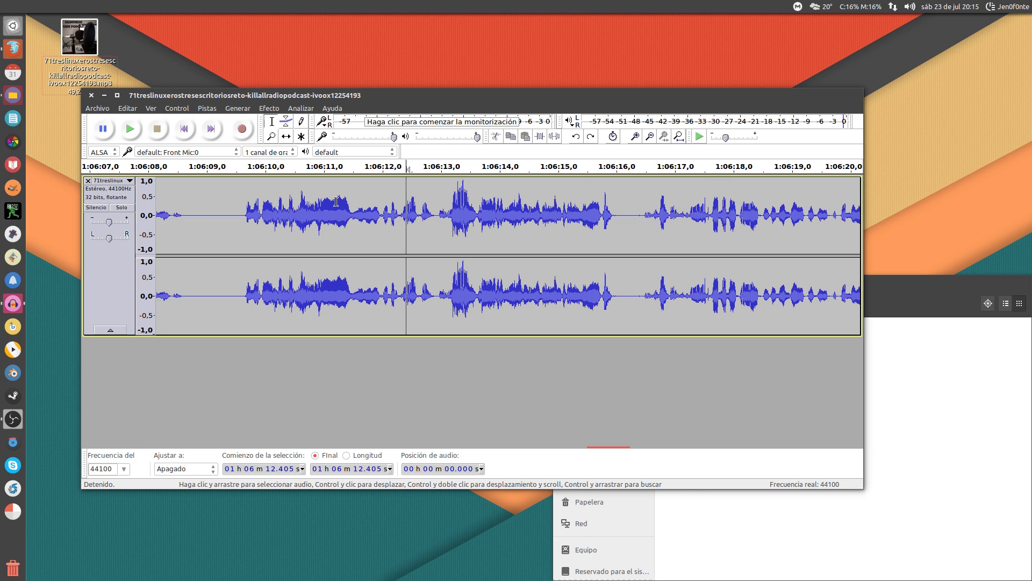
Apply Pop Mute to the audio from 1:06:11.560 to 1:06:14.710 with threshold -6 dB, mute level -24 dB, and 10 ms look-ahead and release
drag(325, 200, 553, 215)
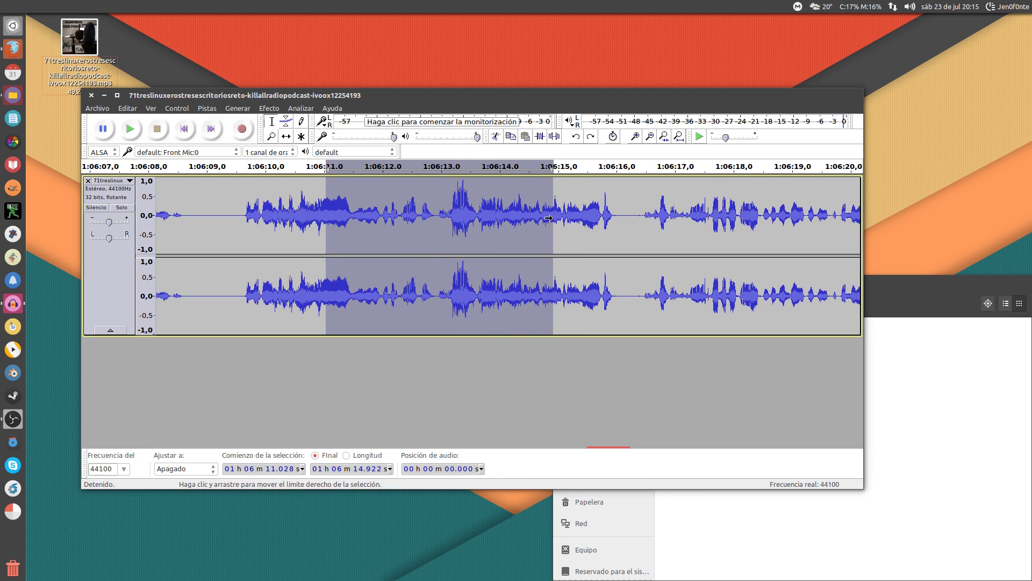
click(357, 193)
drag(356, 193, 540, 215)
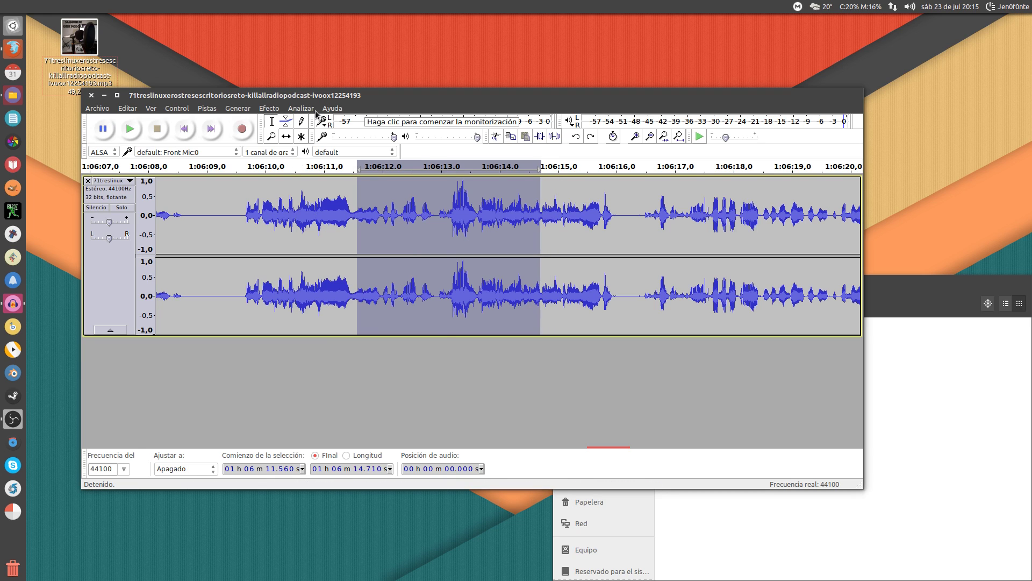
click(276, 108)
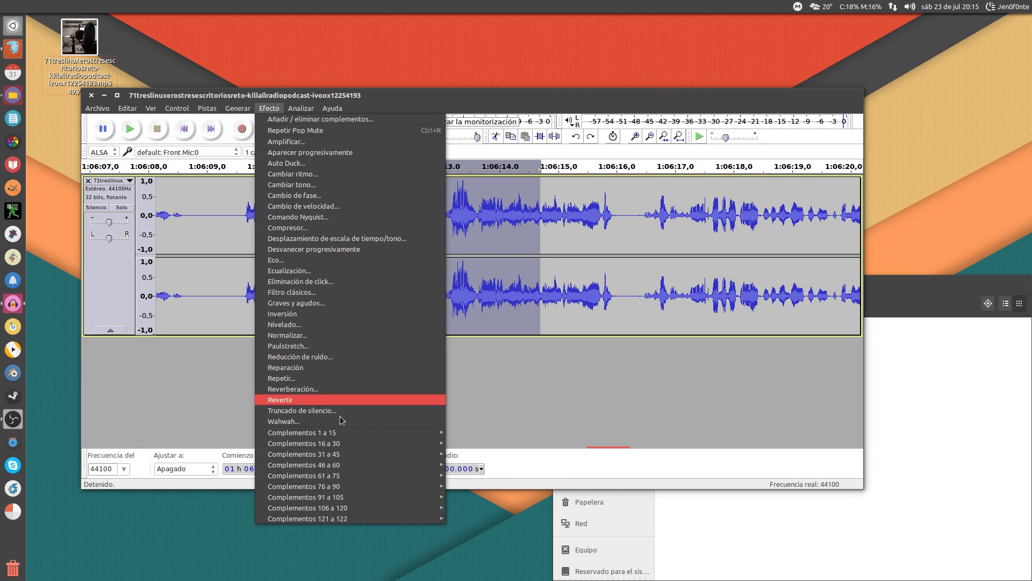
mouse_move(372, 487)
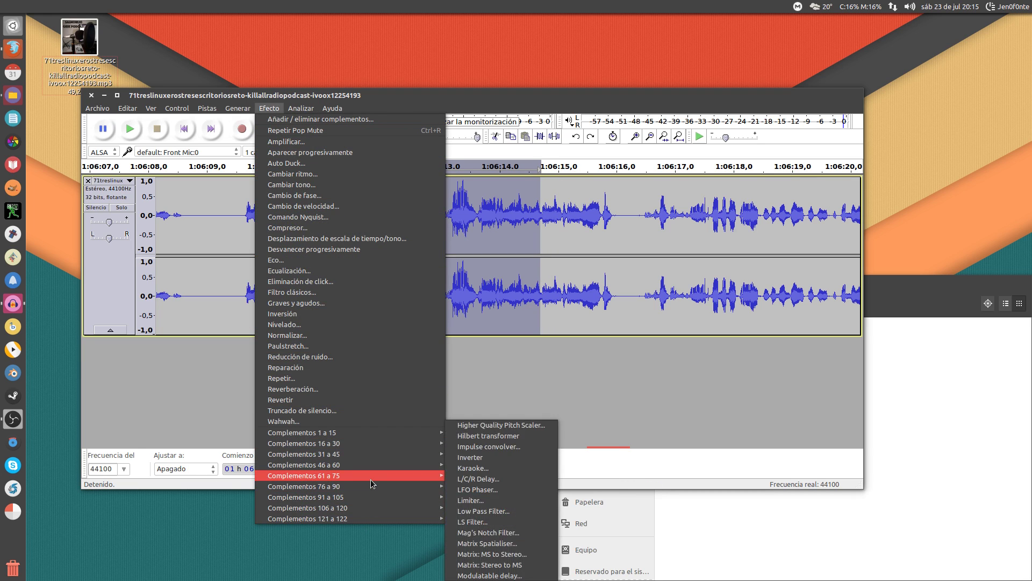
click(468, 501)
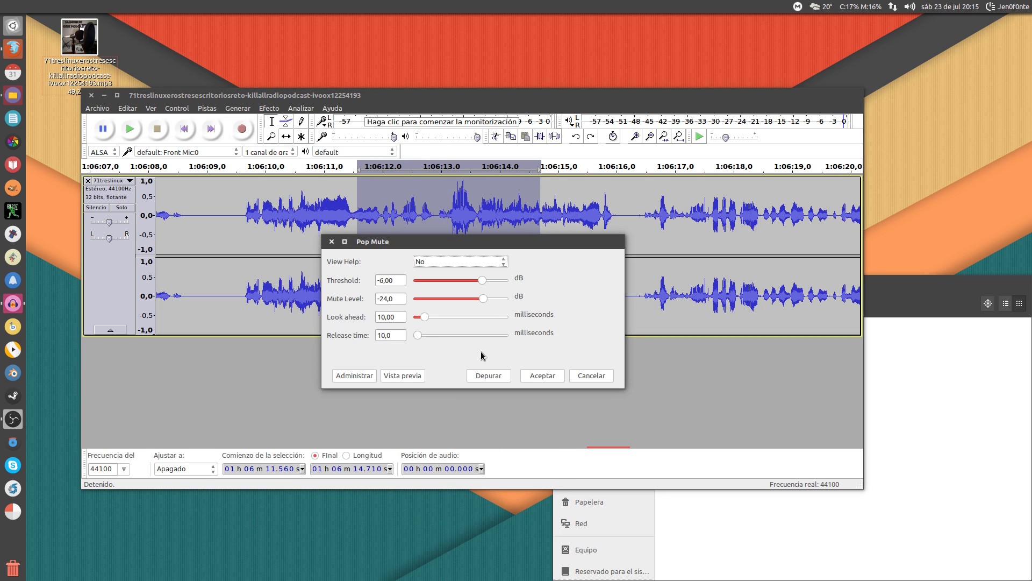
click(542, 375)
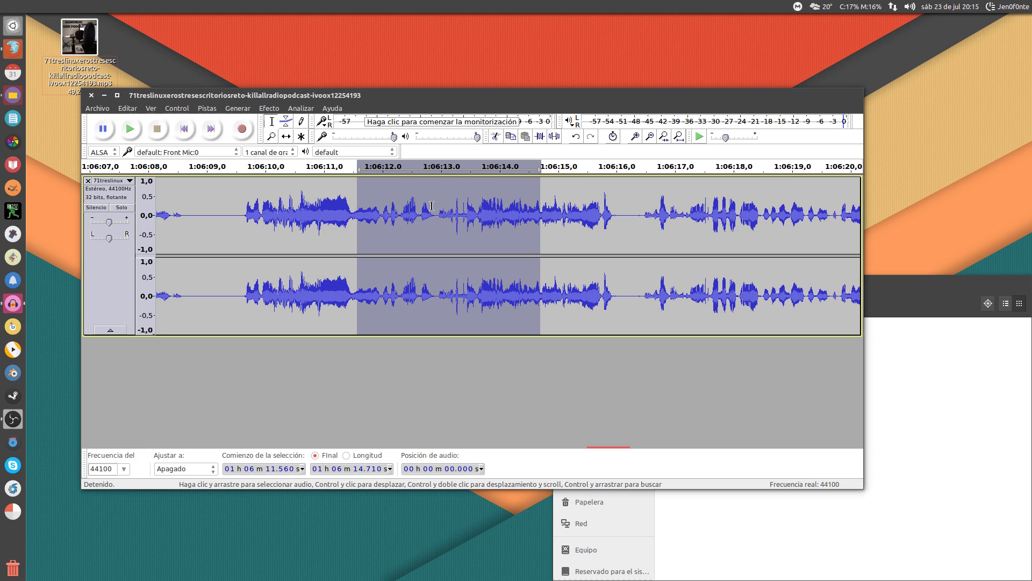
Play the processed passage from about 1:06:09.558 to check the muted peak
click(239, 188)
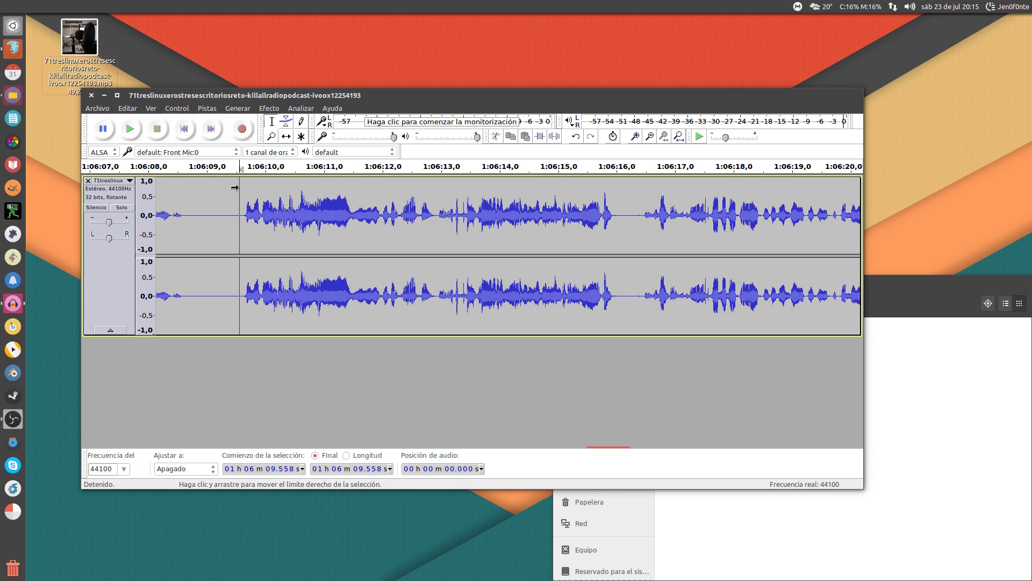
key(space)
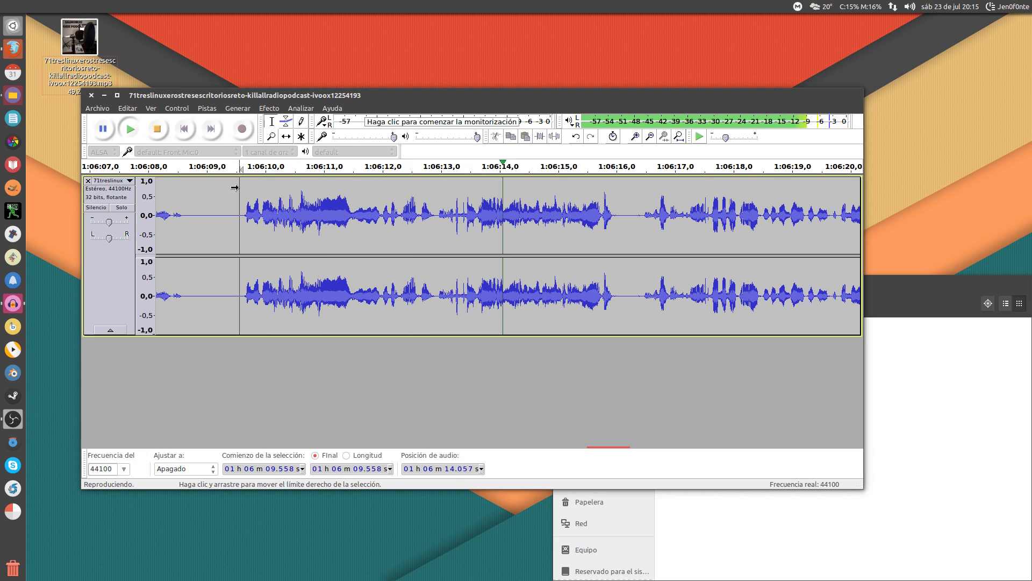
key(space)
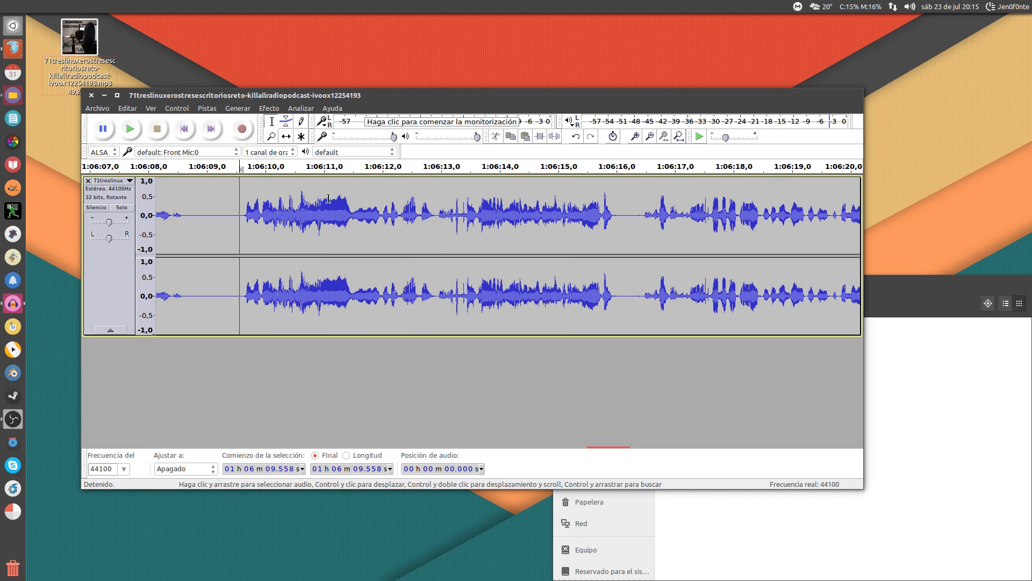
Select the narrow remaining spike at 1:06:13.246–1:06:13.305, and play the audio around it from about 1:06:12.350 and 1:06:13.209
scroll(456, 206, up, 1)
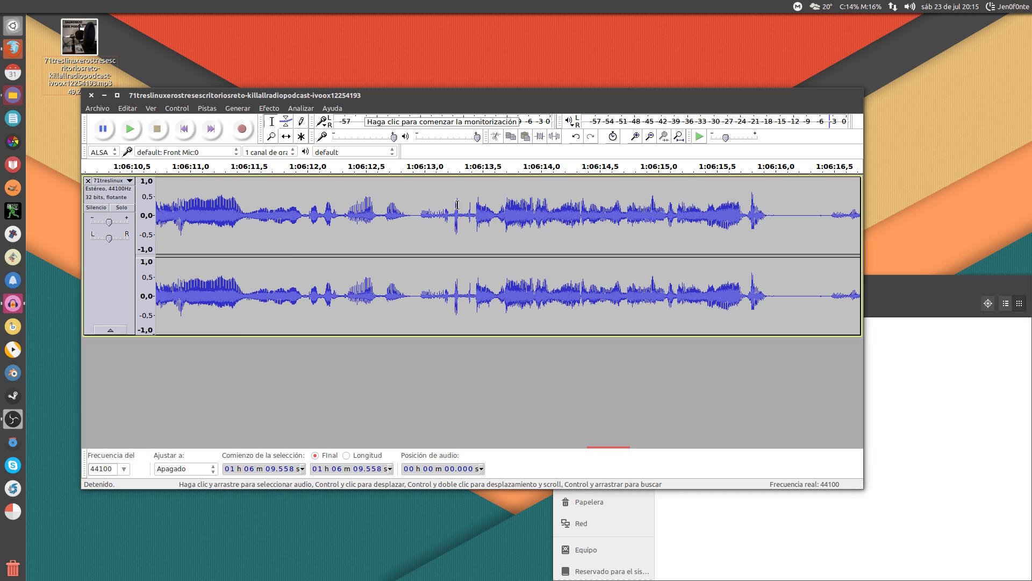
drag(453, 207, 460, 213)
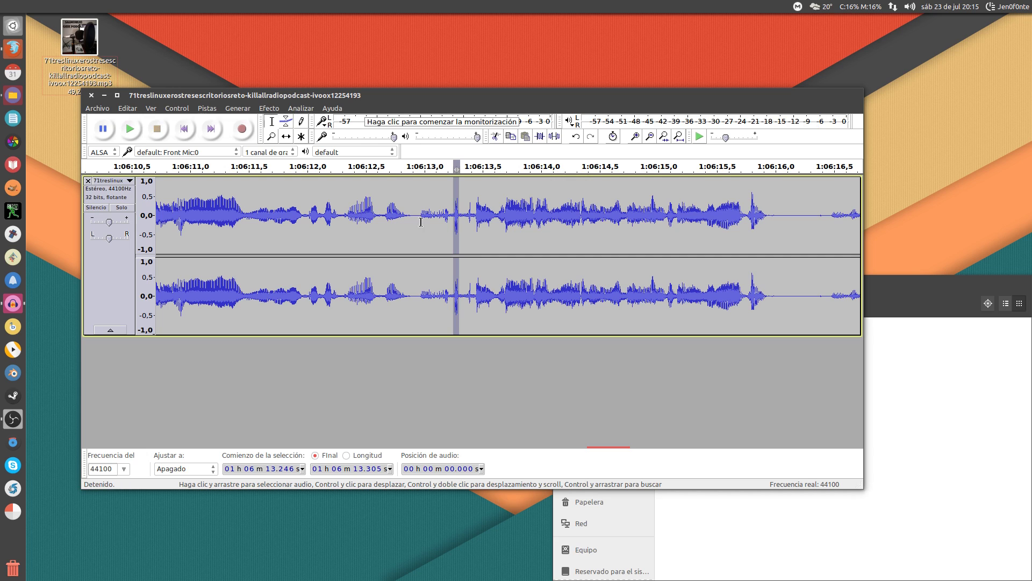
click(416, 206)
click(347, 195)
key(space)
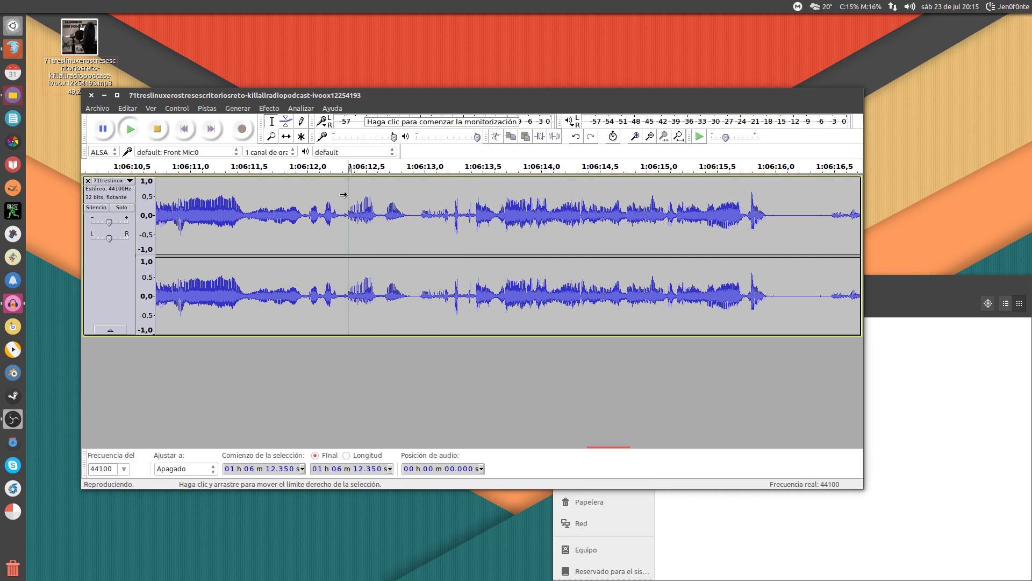
key(space)
click(453, 196)
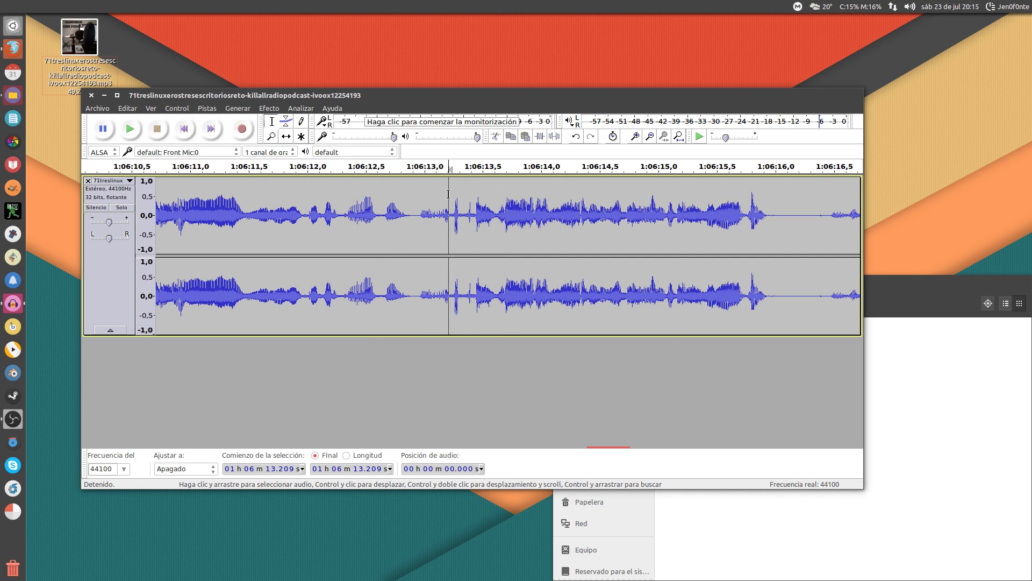
key(space)
key(space)
Silence the remaining spikes from 1:06:13.246 to 1:06:13.438 and play the result from about 1:06:11.542
drag(448, 195, 475, 198)
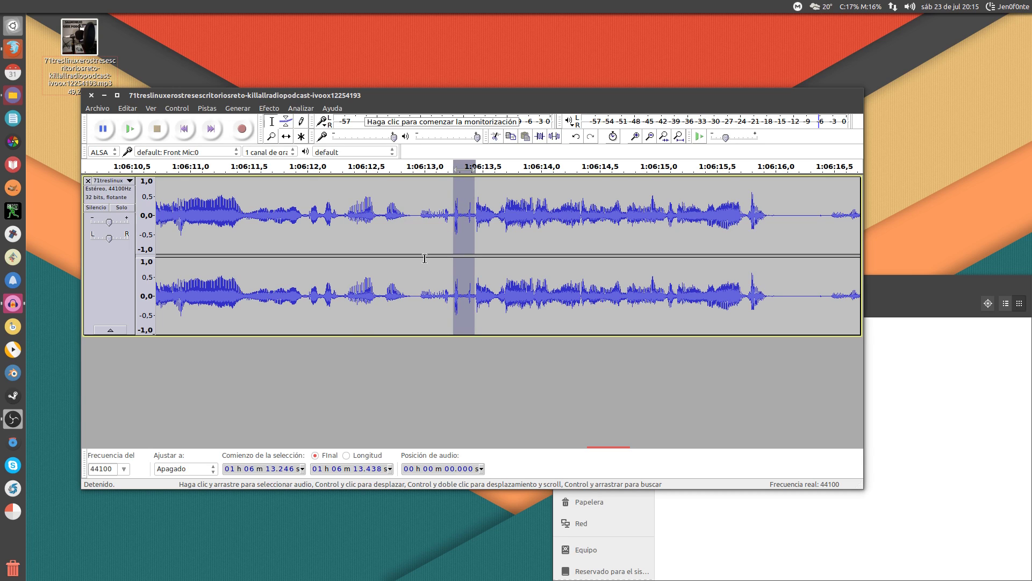
key(ctrl+l)
ctrl+scroll(279, 206, down, 1)
click(268, 199)
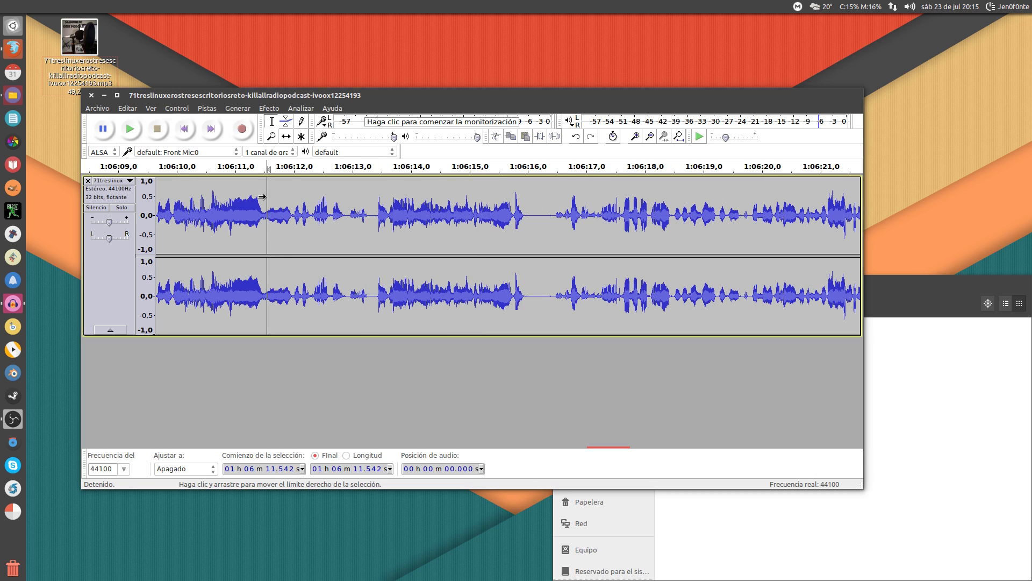
key(space)
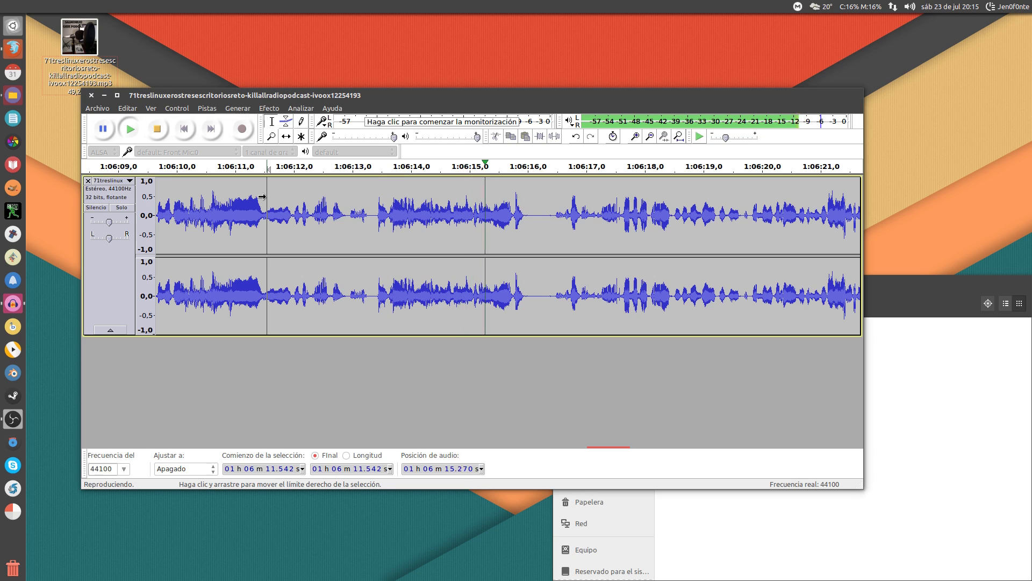
key(space)
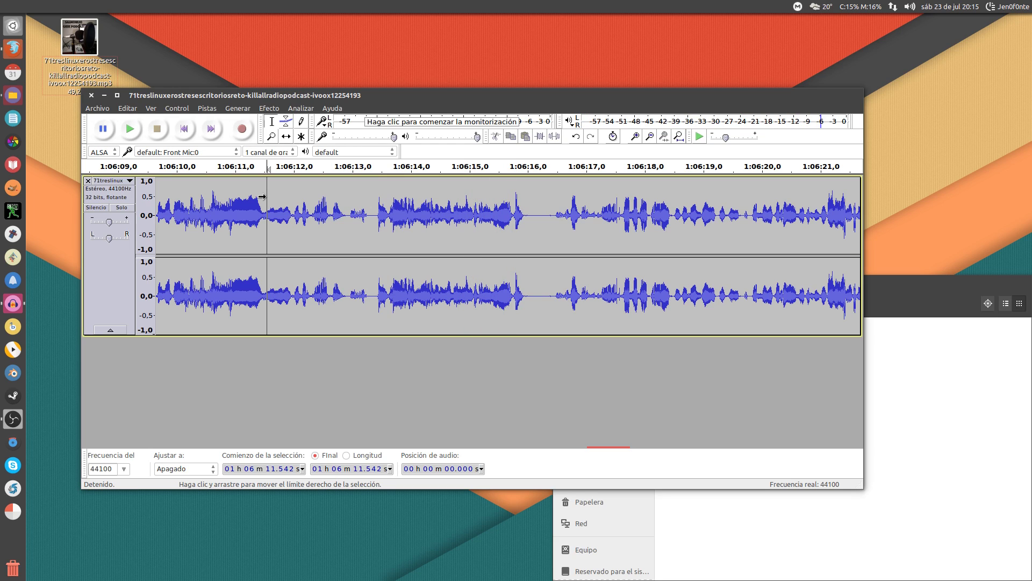
Undo the silencing of the remaining spikes and play the passage from about 1:06:11.505
drag(367, 215, 378, 215)
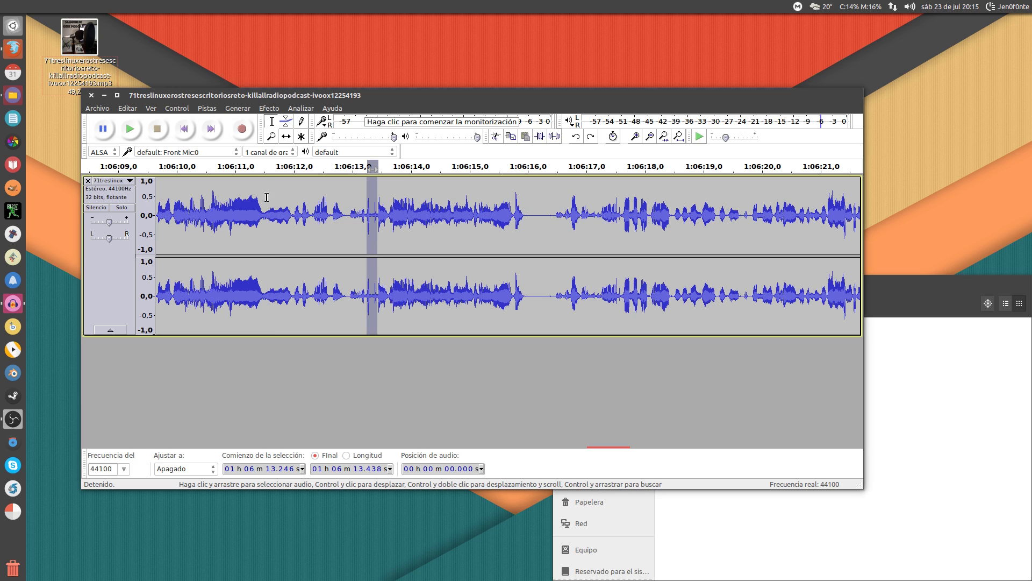
click(264, 196)
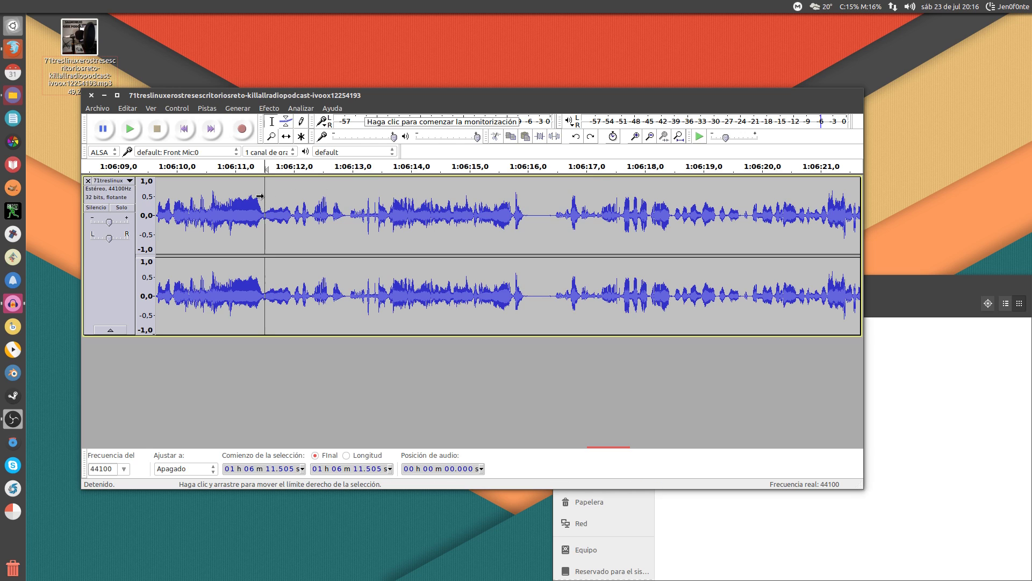
key(space)
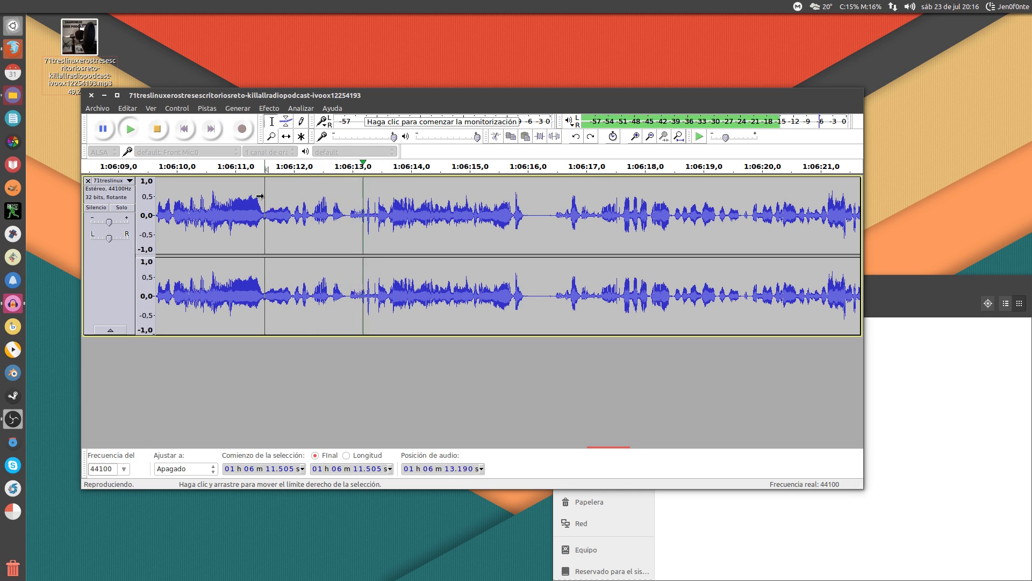
key(space)
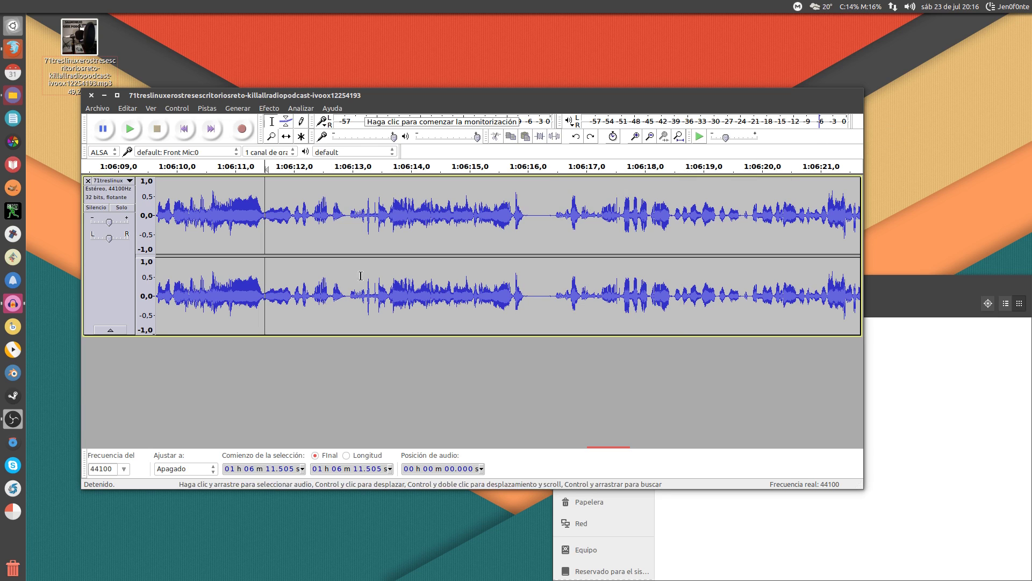
Locate the tall peak near 1:10:18 in the recording and play it from about 1:10:16.708
ctrl+scroll(399, 246, down, 2)
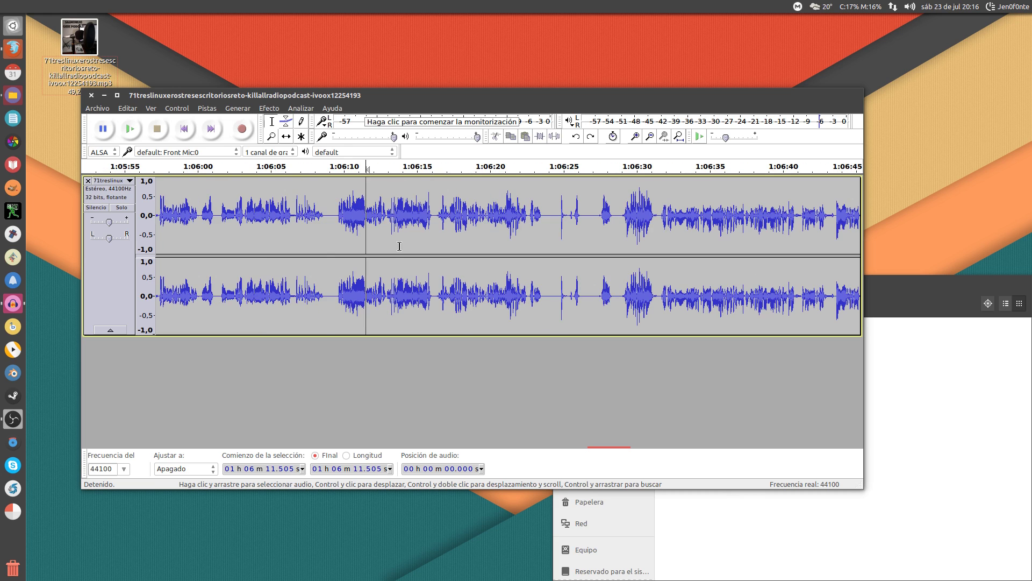
ctrl+scroll(399, 246, down, 1)
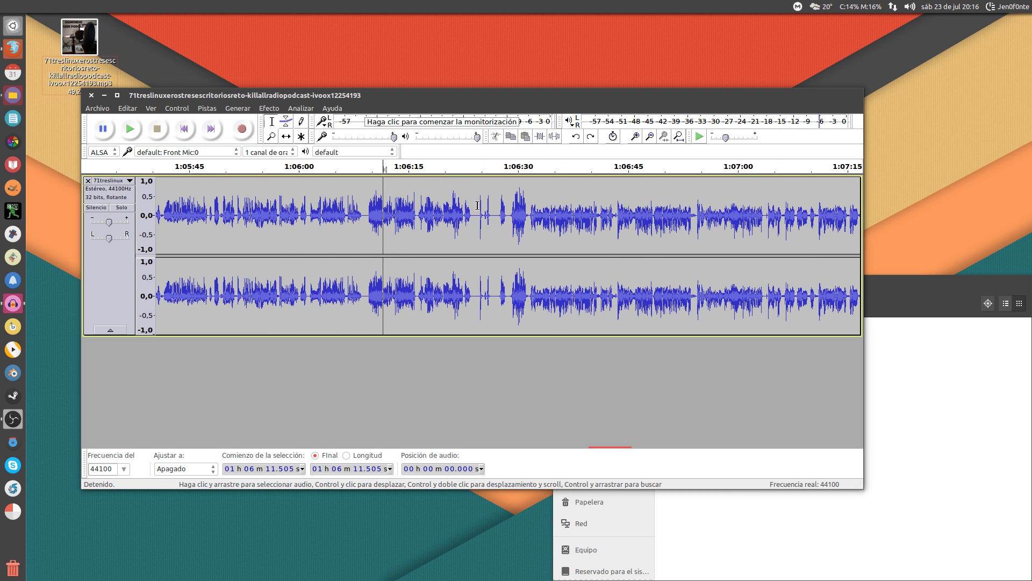
ctrl+scroll(527, 220, down, 3)
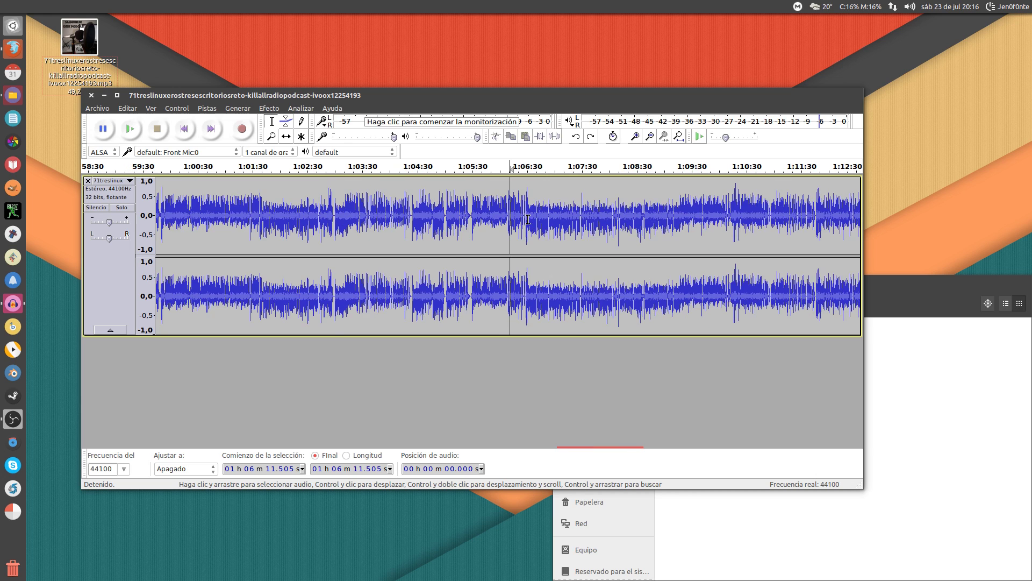
click(737, 188)
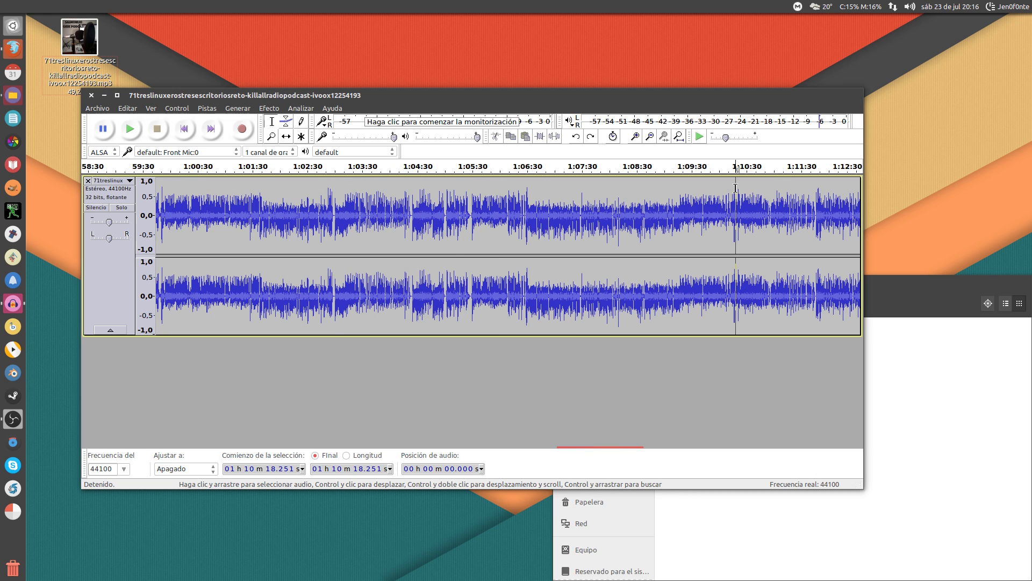
ctrl+scroll(732, 218, up, 3)
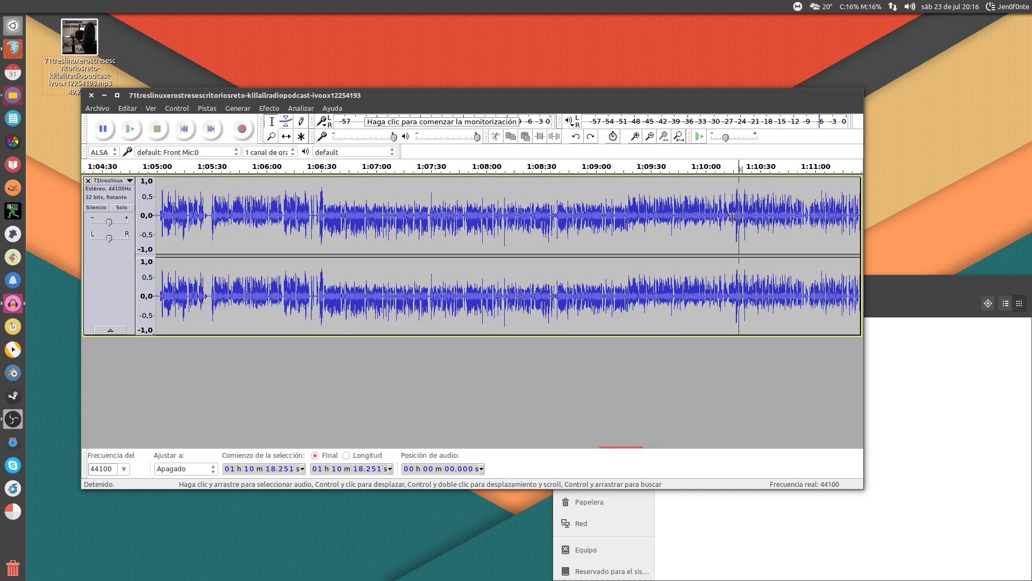
click(746, 192)
key(space)
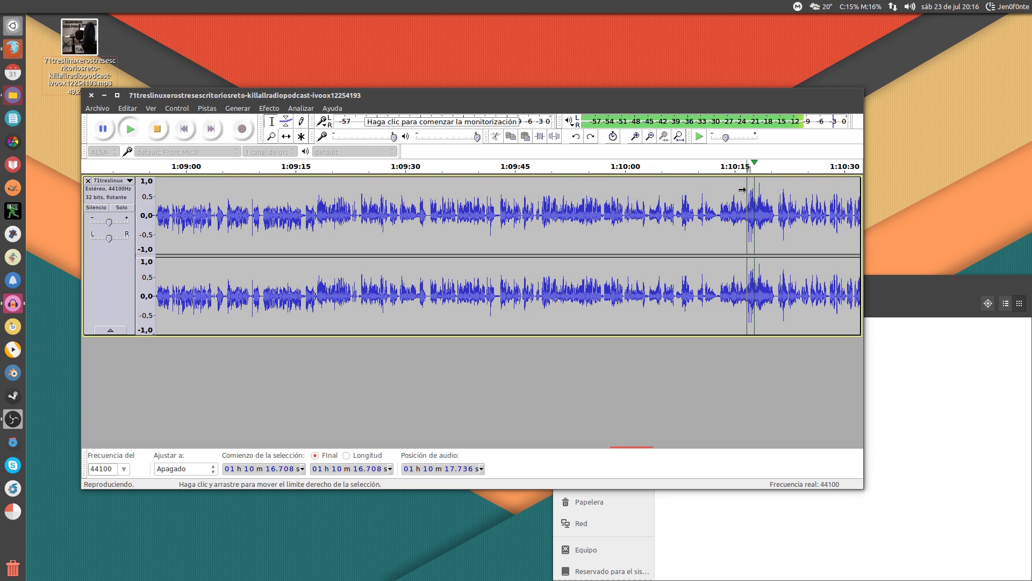
key(space)
Look further along the recording for another loud peak and play the audio from about 1:17:39.781
ctrl+scroll(697, 206, down, 1)
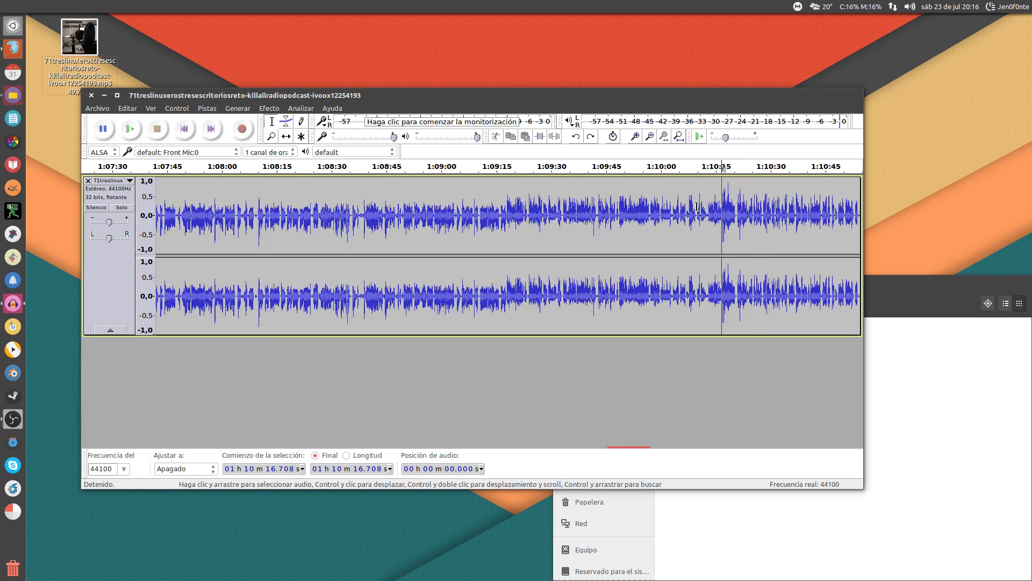
ctrl+scroll(697, 207, down, 2)
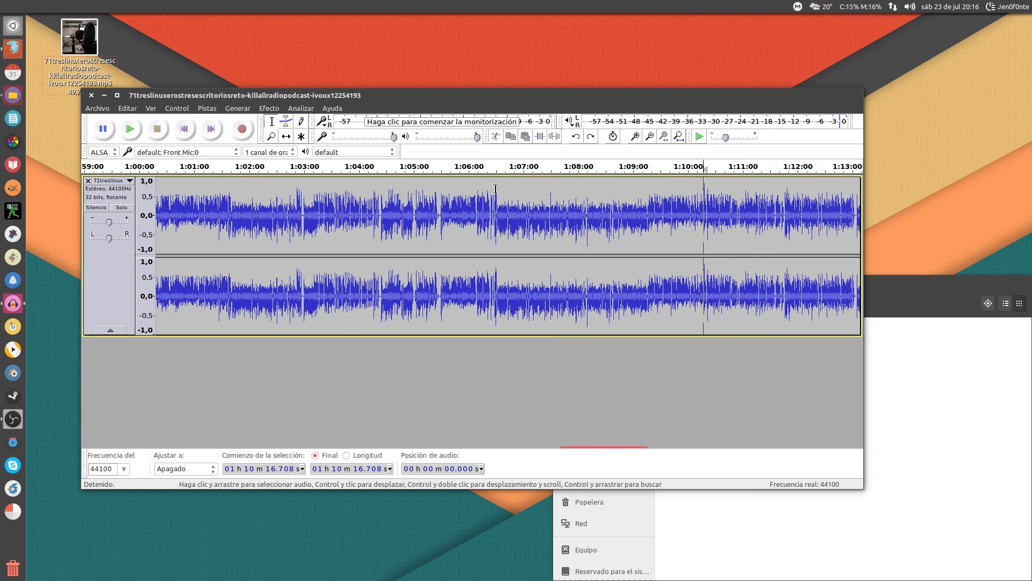
scroll(479, 191, right, 10)
click(461, 215)
key(space)
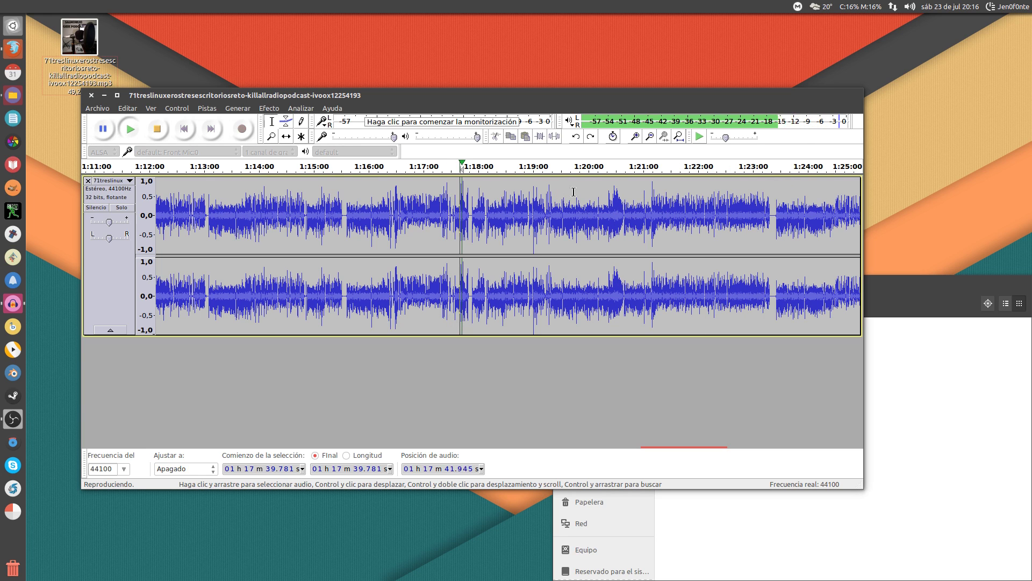
key(space)
Examine the waveform around the 1:17:41 peak more closely and play it from about 1:17:40.956
ctrl+scroll(464, 189, up, 2)
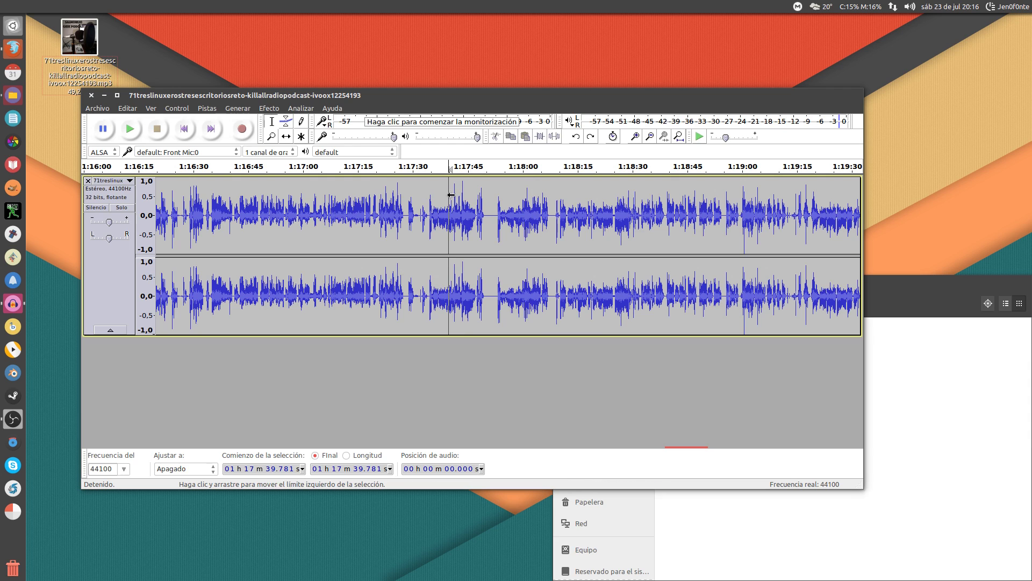
click(452, 195)
key(space)
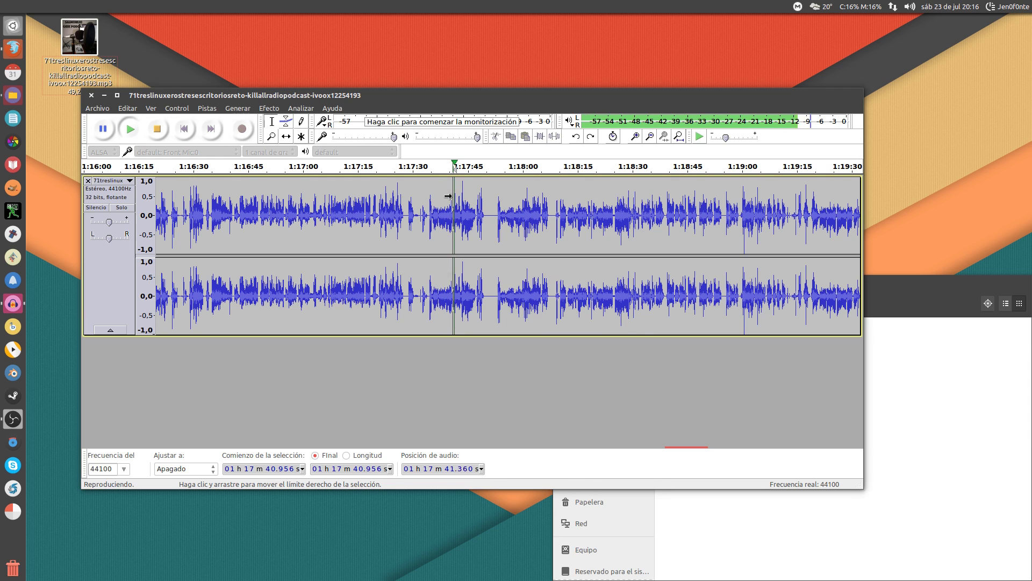
key(space)
Pinpoint the loud peak by playing it from about 1:17:41.397 and again from about 1:17:41.103
ctrl+scroll(454, 196, up, 2)
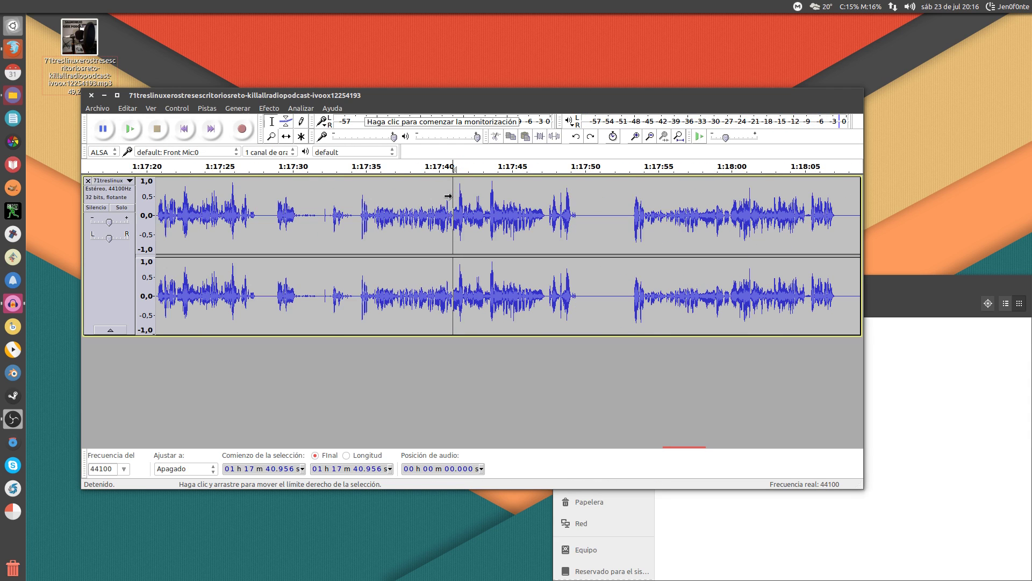
click(459, 194)
key(space)
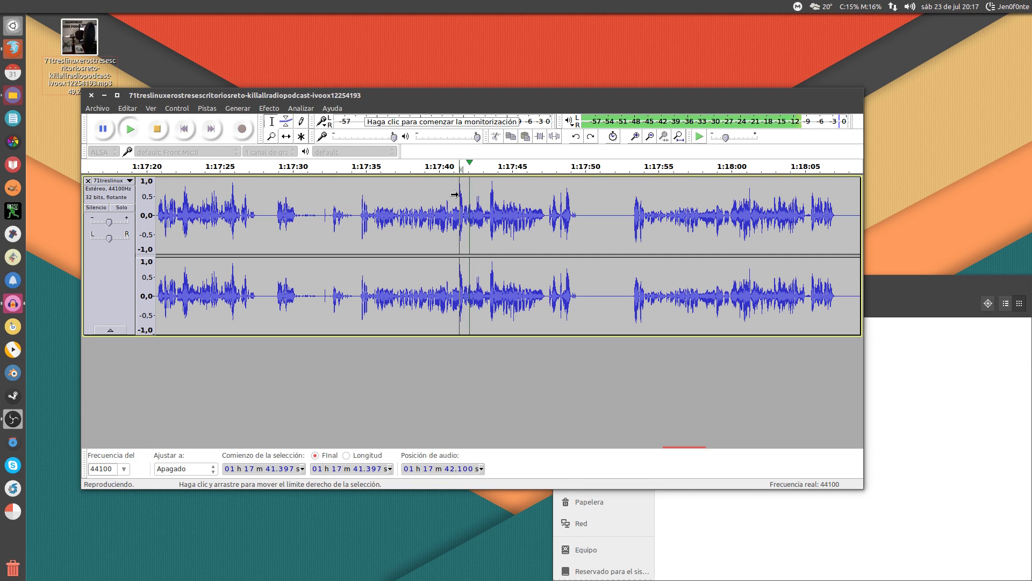
key(space)
key(space)
key(space)
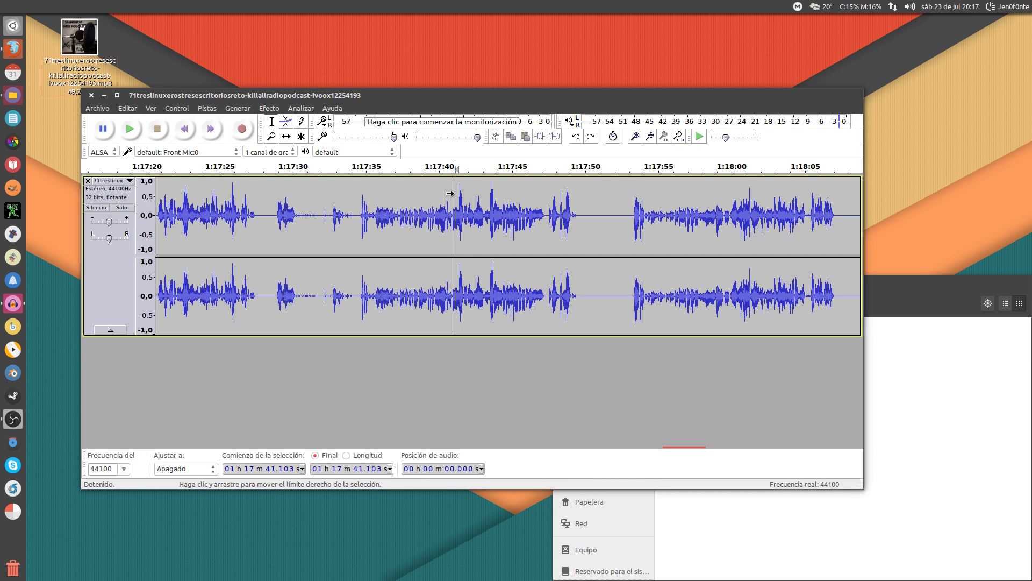
Repeat Pop Mute on the loud peaks between about 1:17:41 and 1:17:44, and play the result from about 1:17:38.679
mouse_move(448, 198)
mouse_down()
mouse_move(535, 207)
mouse_move(497, 209)
mouse_up()
click(277, 109)
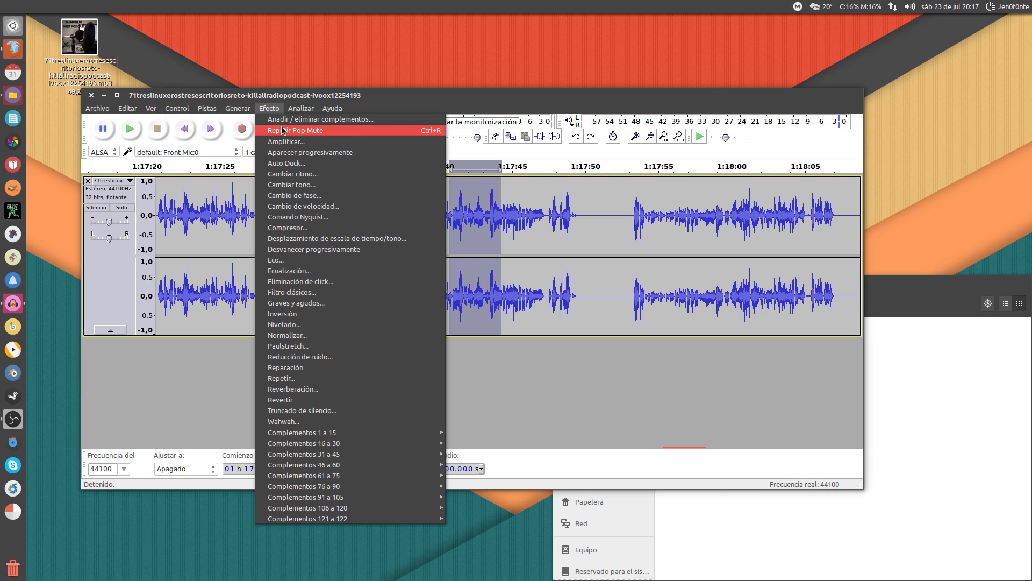
click(282, 131)
click(419, 196)
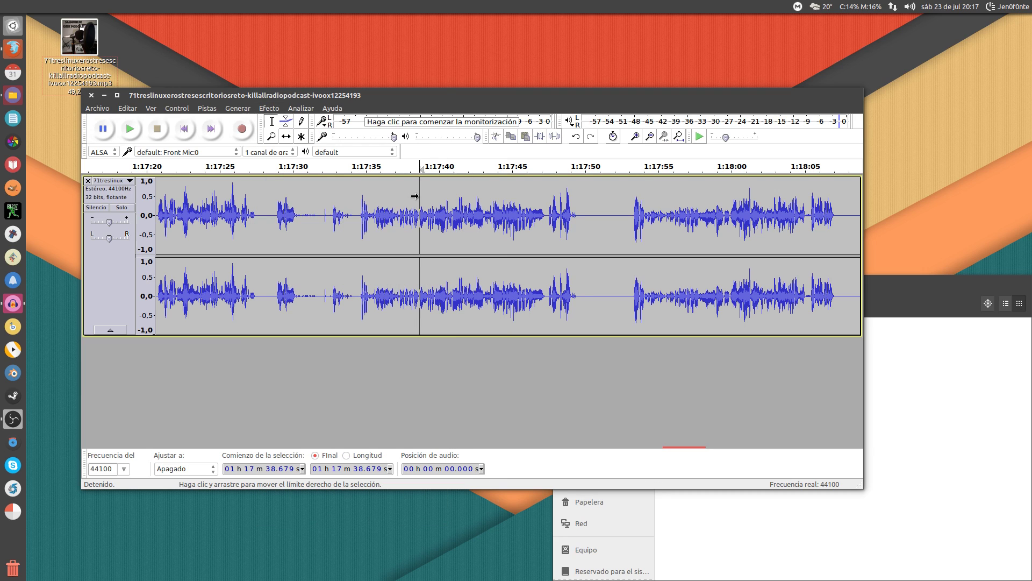
key(space)
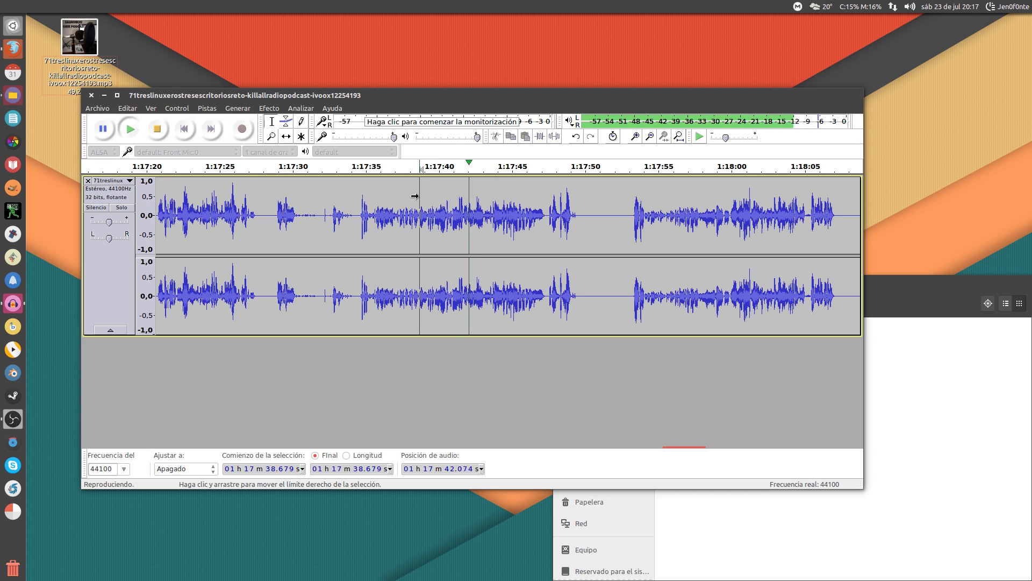
key(space)
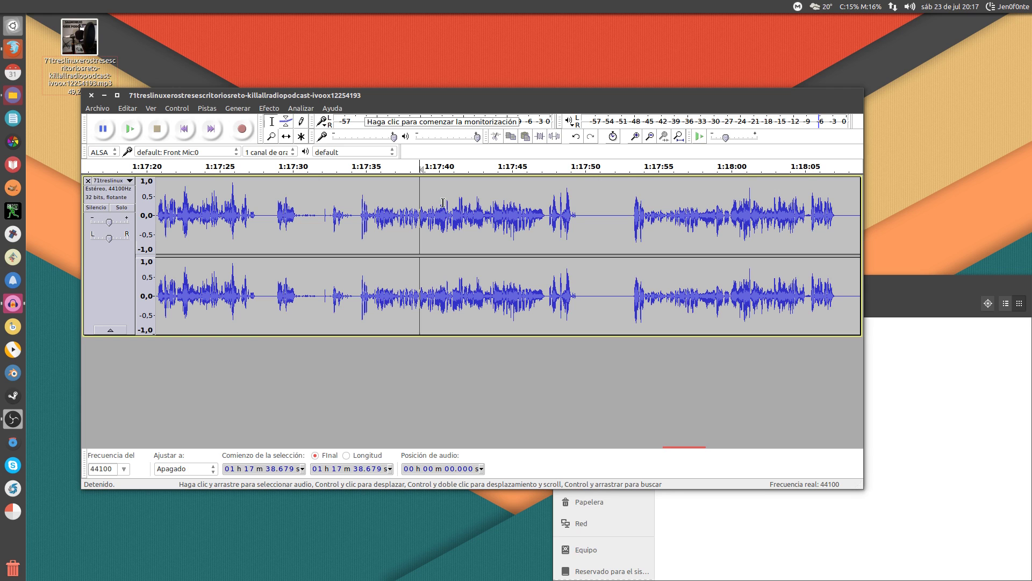
Find the next loud peaks just after 1:17:45 and play the audio from about 1:17:47.201
scroll(442, 202, down, 3)
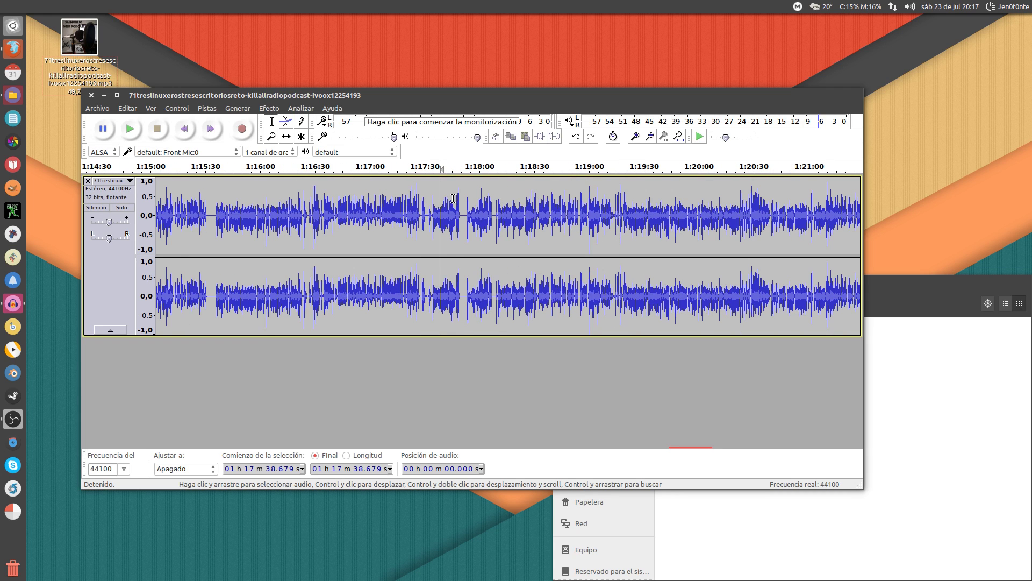
click(455, 197)
scroll(453, 205, up, 2)
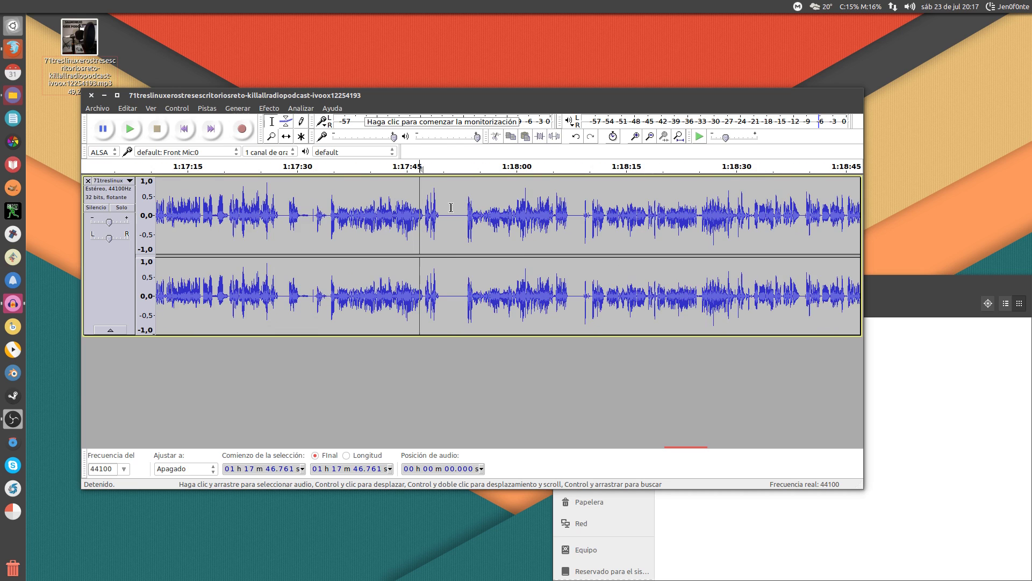
click(423, 191)
key(space)
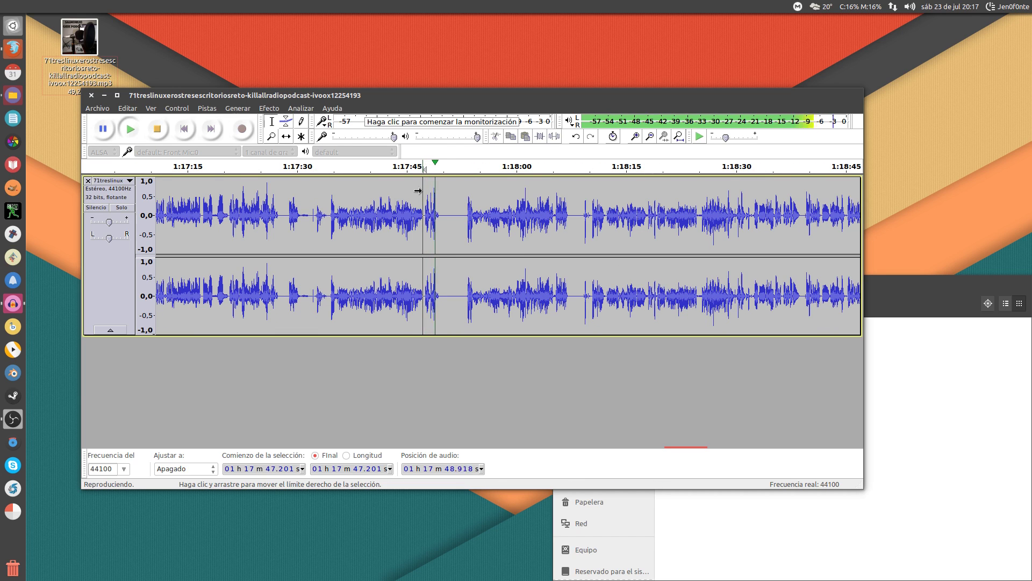
key(space)
Repeat Pop Mute on the section from about 1:17:46.981 to 1:17:50.287 and play the result from about 1:17:45.291
click(421, 195)
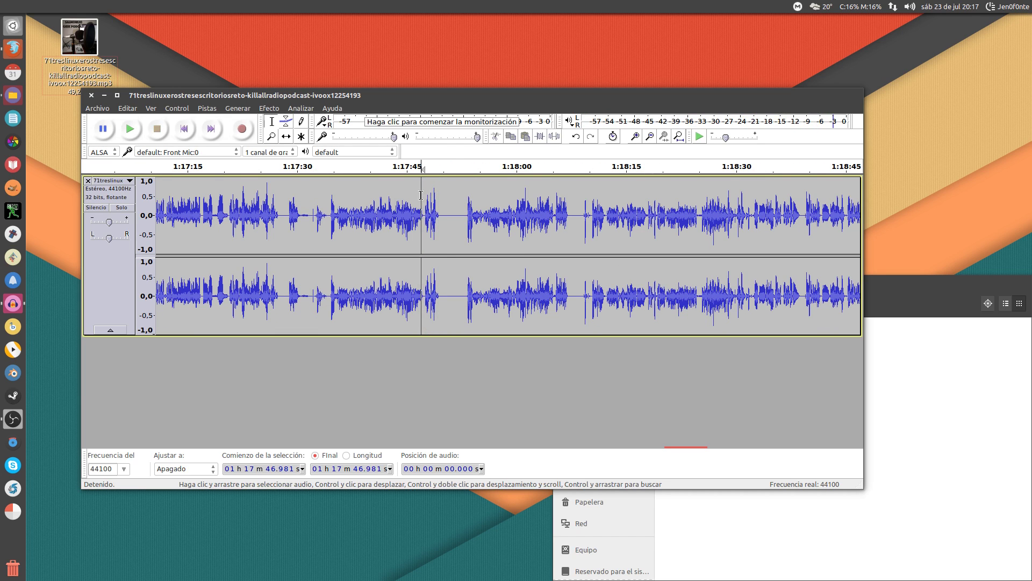
drag(421, 195, 444, 195)
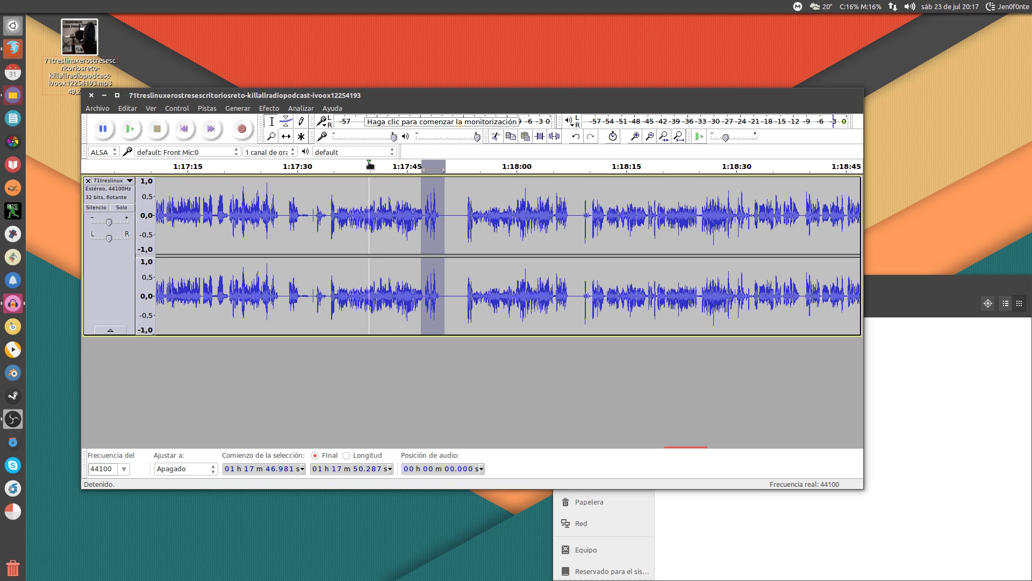
click(408, 166)
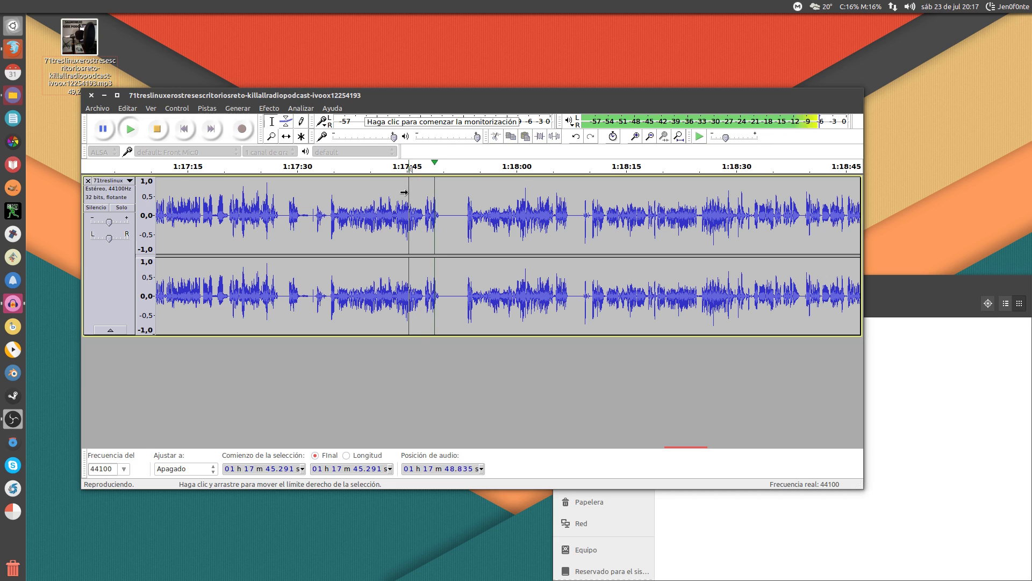
key(space)
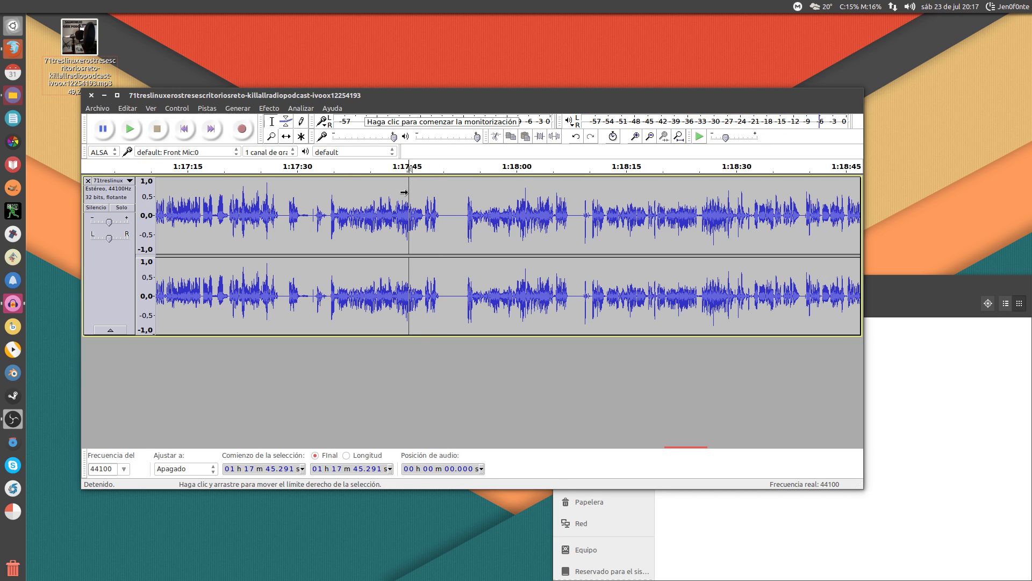
Repeat Pop Mute on the peak between about 1:17:59.912 and 1:18:02.557, and play the result from about 1:17:59.545
click(524, 192)
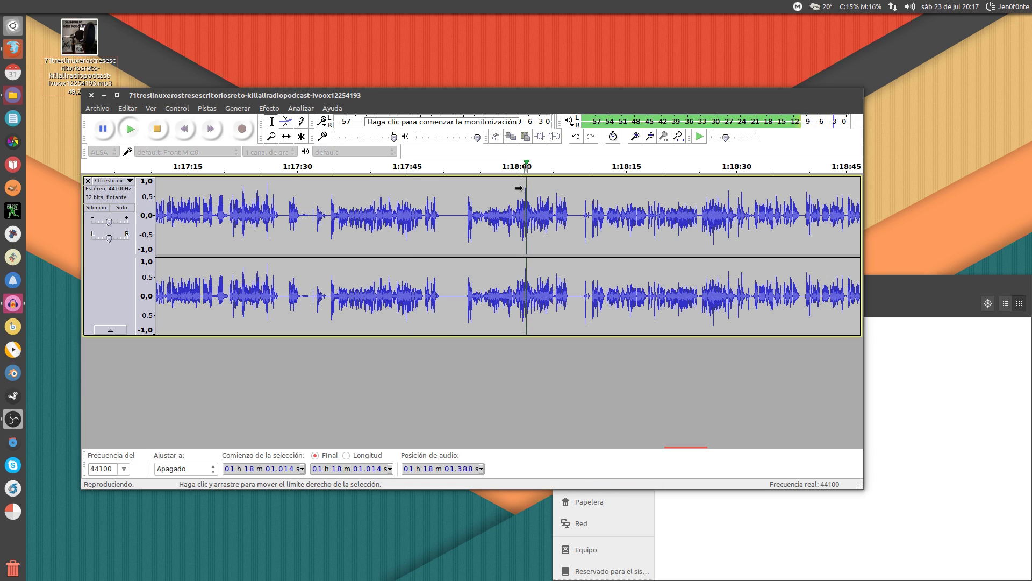
drag(517, 187, 534, 188)
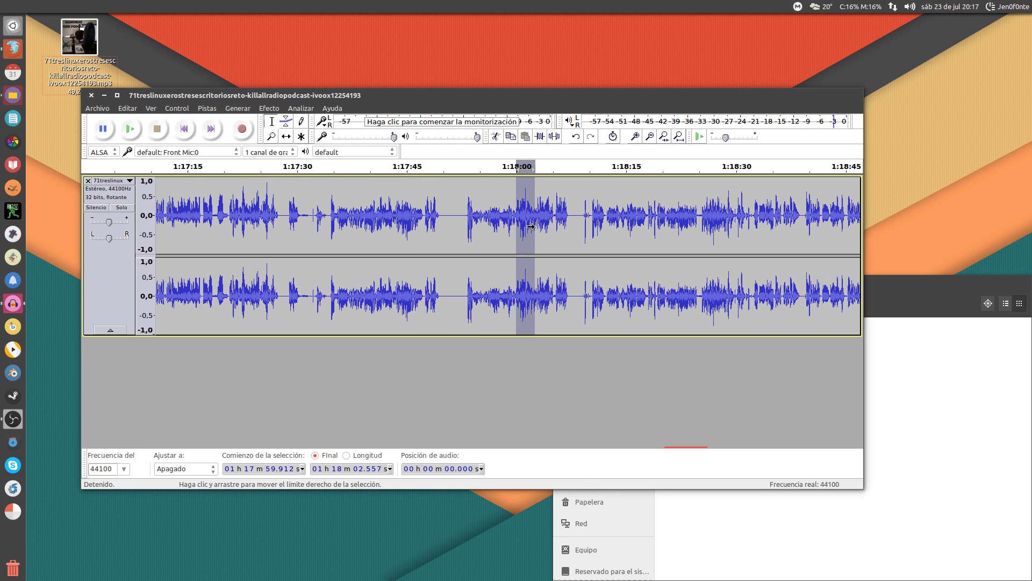
click(515, 198)
key(space)
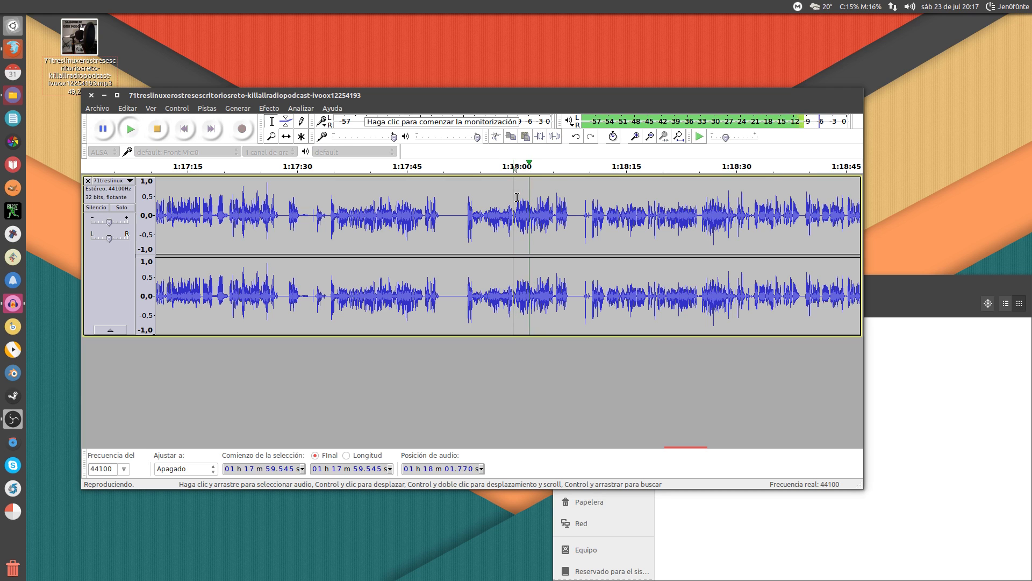
key(space)
Return to the tall peak near 1:10:18 in the recording and play it from about 1:10:16.231
scroll(517, 197, down, 4)
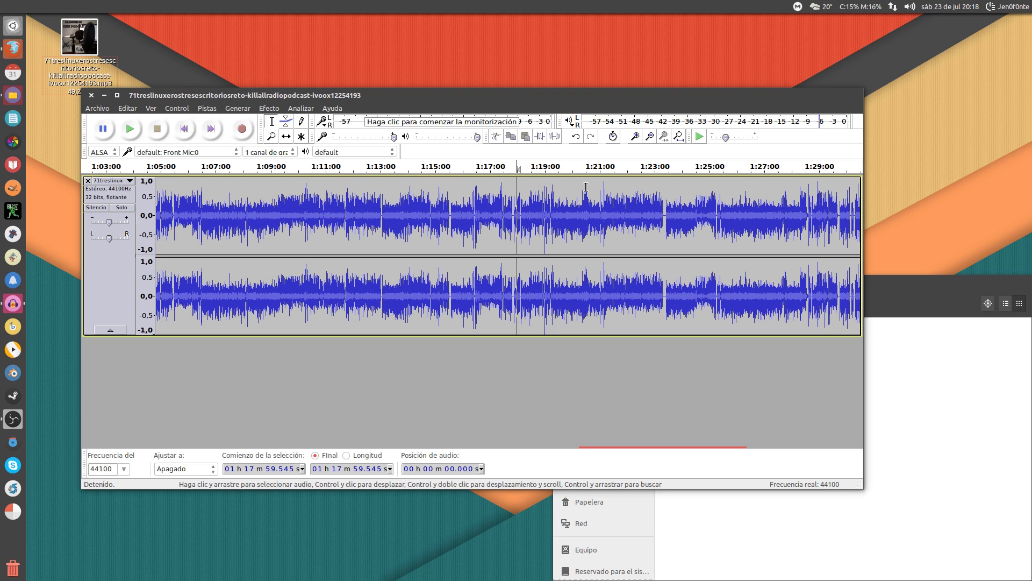
click(305, 189)
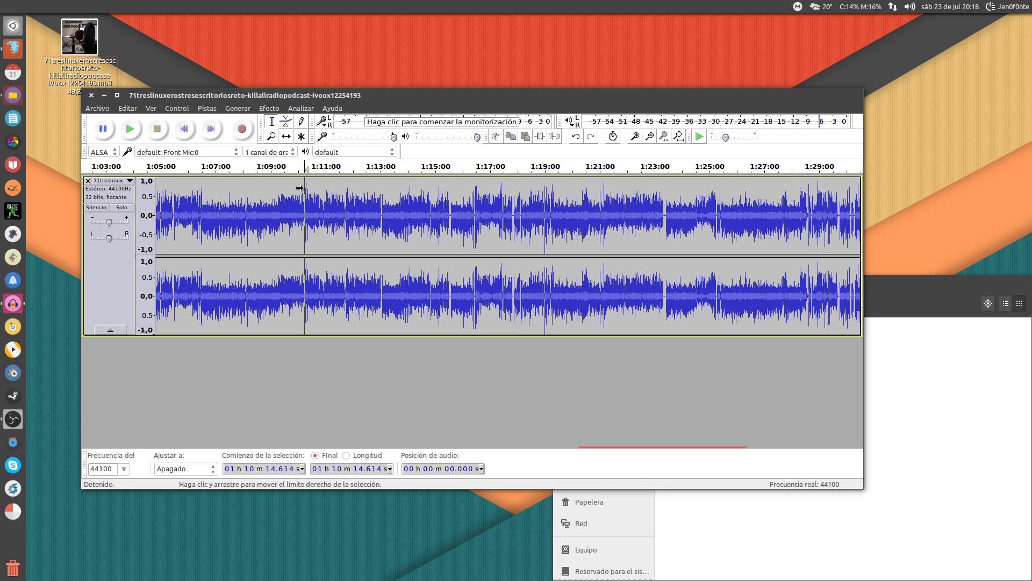
ctrl+scroll(313, 197, up, 3)
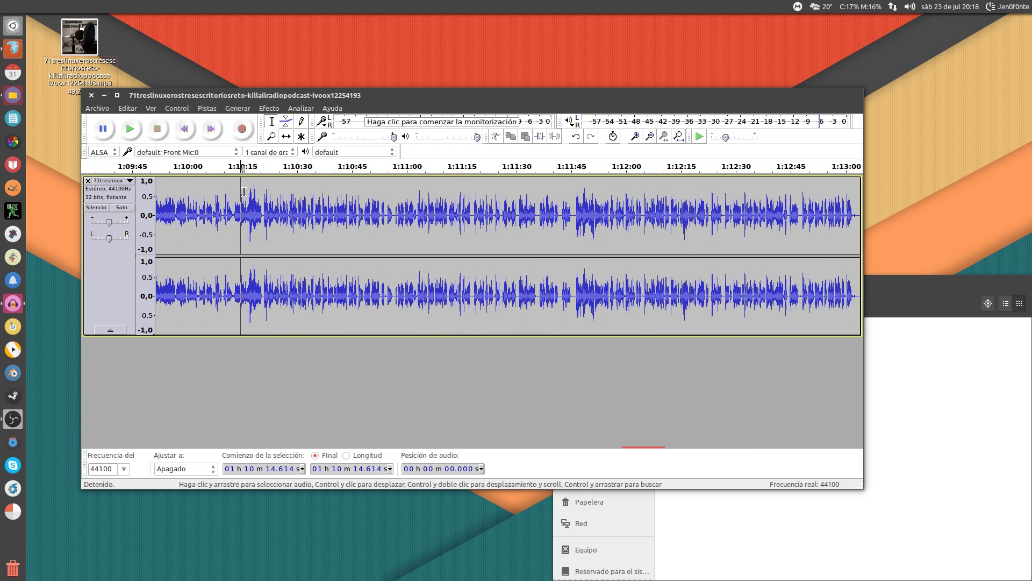
click(246, 192)
key(space)
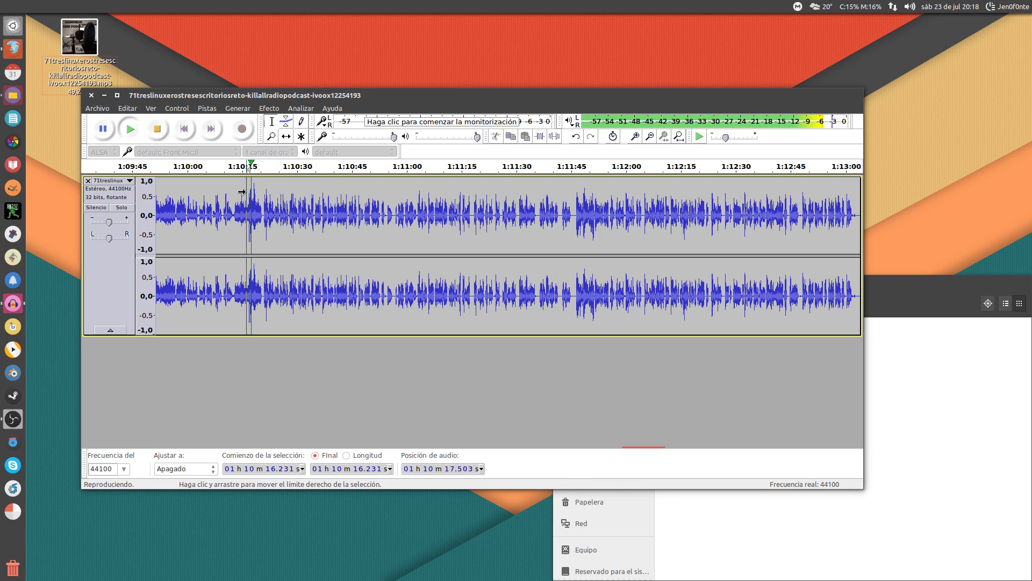
key(space)
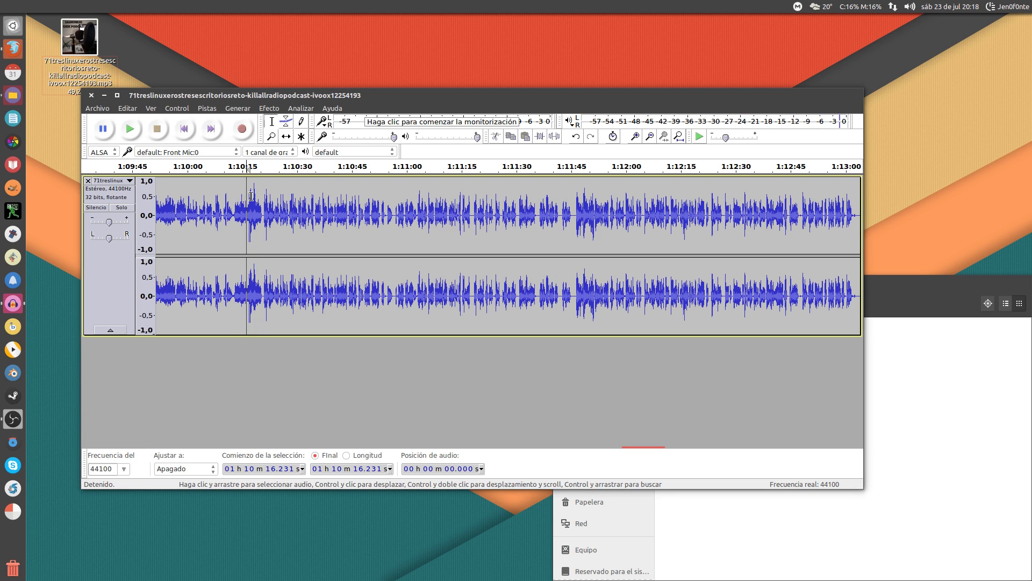
Repeat Pop Mute on the section from about 1:10:12.557 to 1:10:20.345 and play the result from about 1:10:13.733
drag(232, 192, 261, 193)
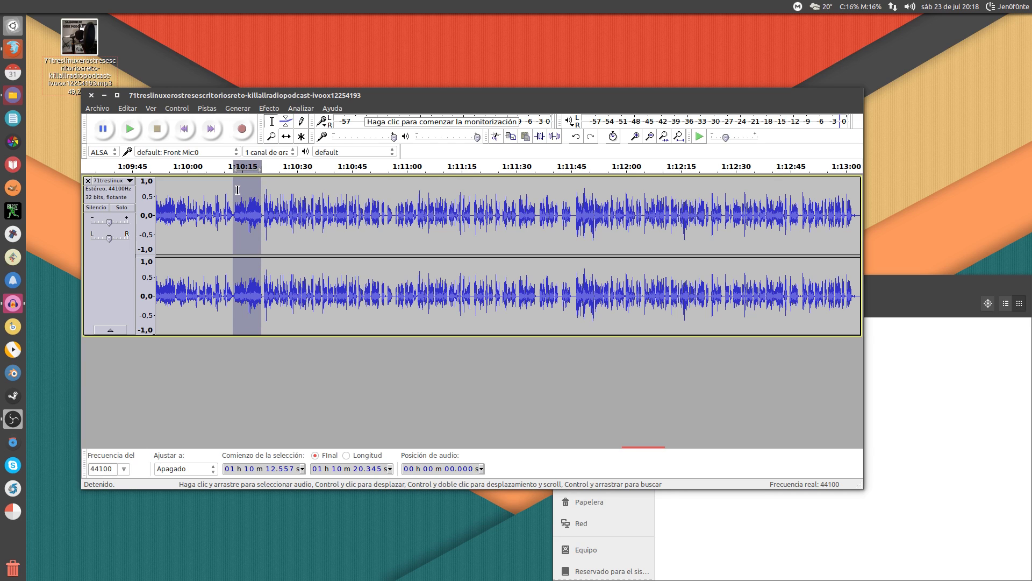
click(237, 189)
key(space)
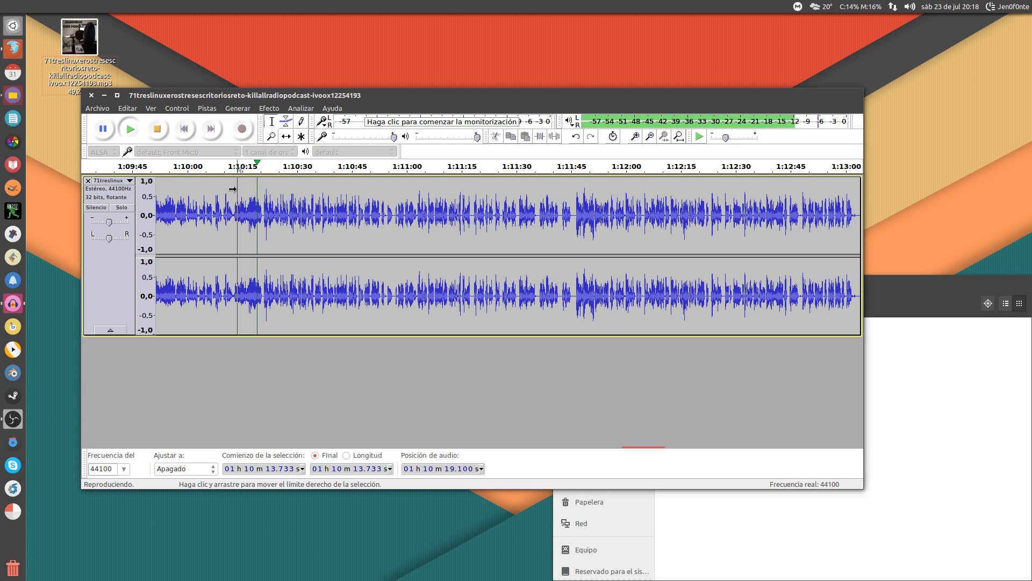
key(space)
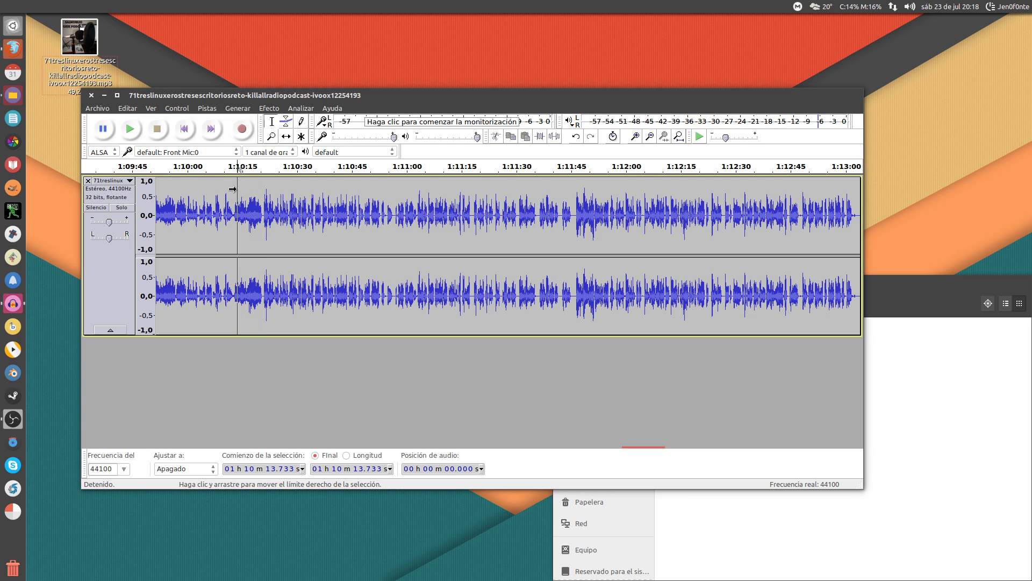
scroll(353, 213, down, 3)
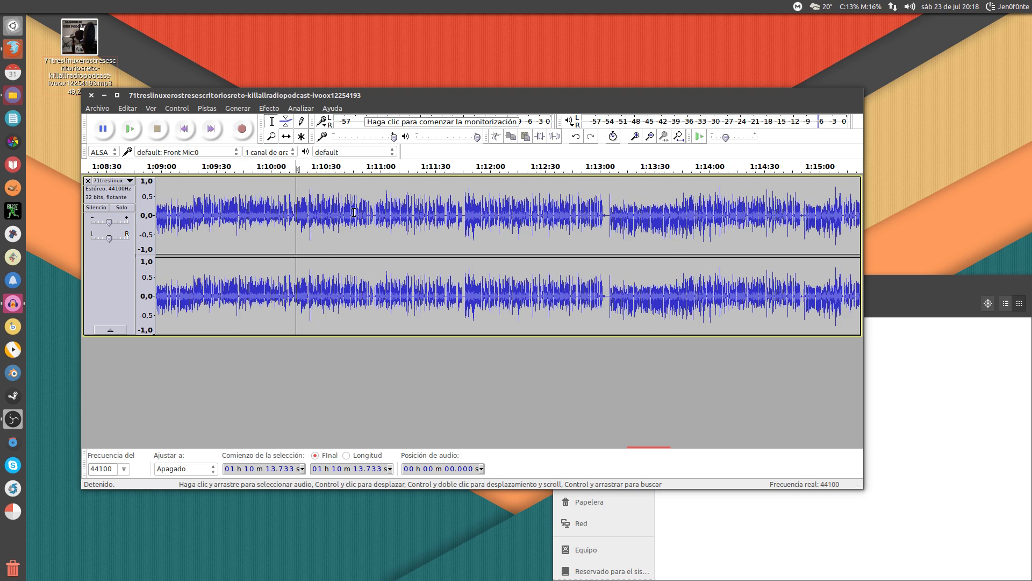
scroll(354, 212, down, 2)
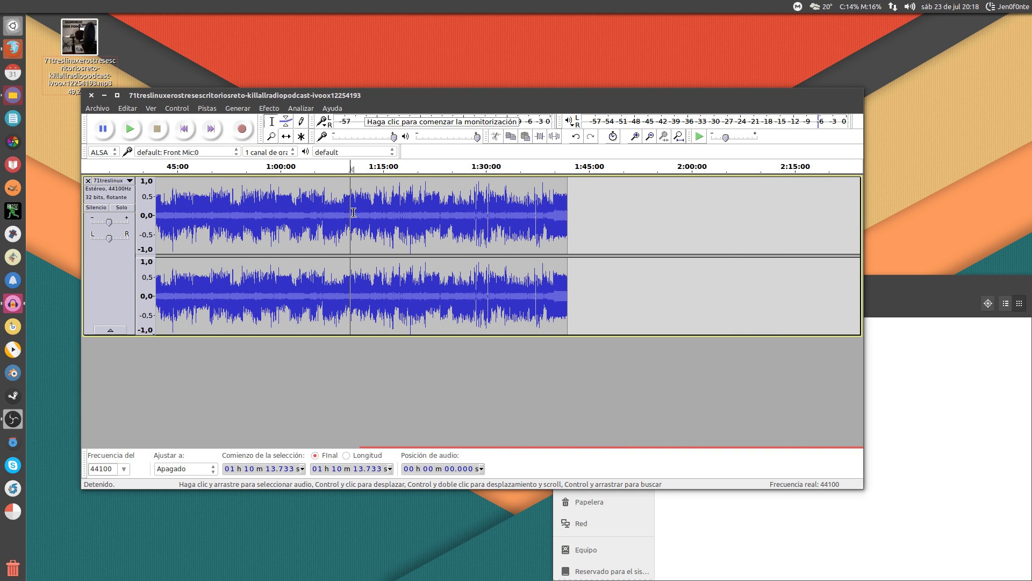